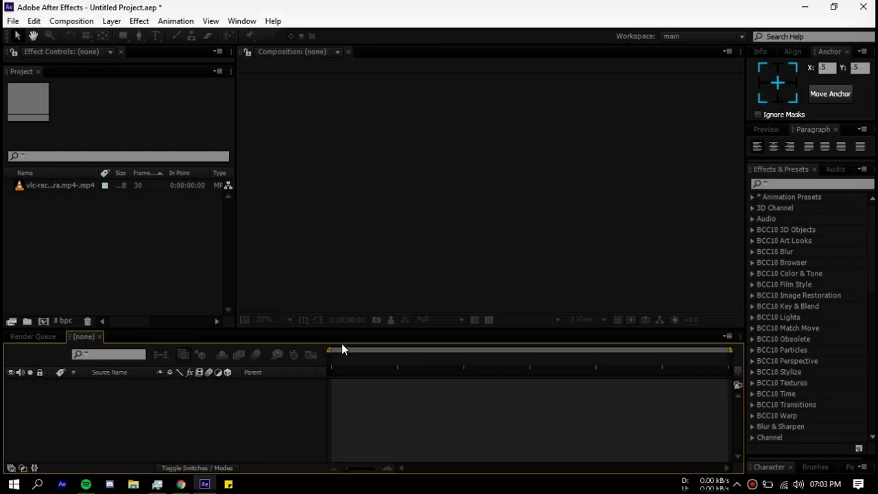
Make the timeline area slightly taller, with the MP4 clip imported in the project
left_click_drag(401, 310, 400, 294)
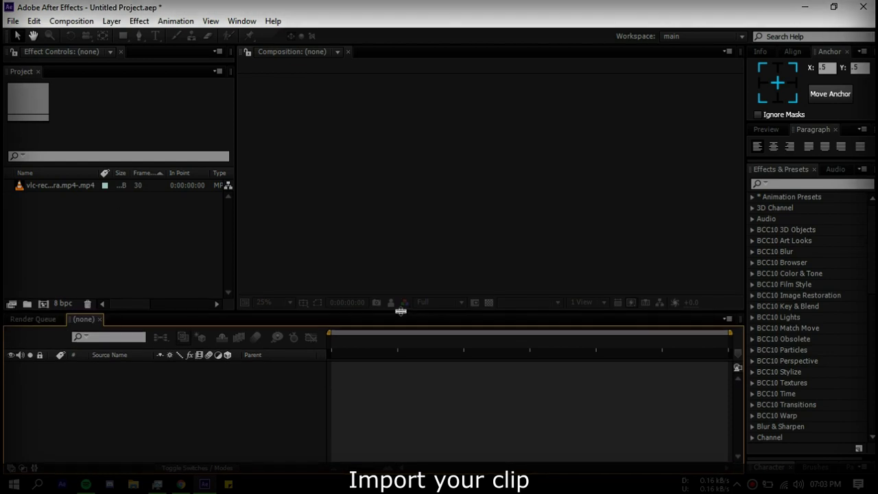
Build a composition from the anime clip, fit it in the viewer, and move to 0:00:01:10
left_click(72, 186)
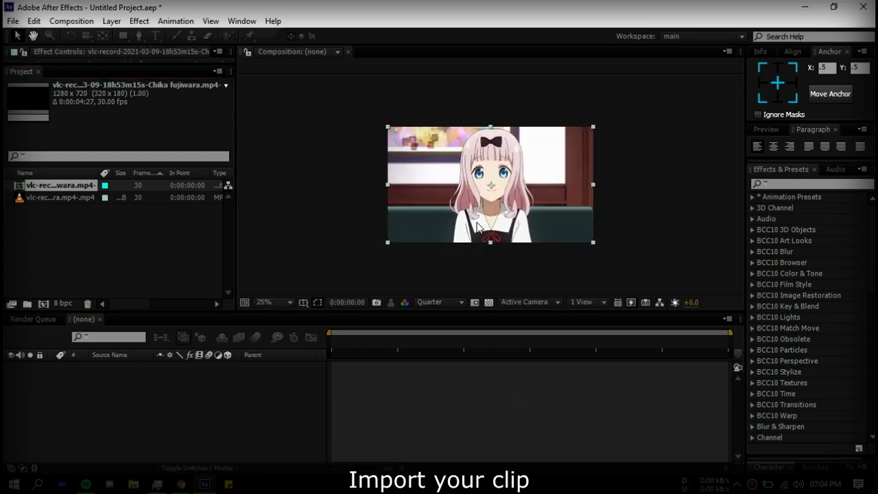
left_click(264, 302)
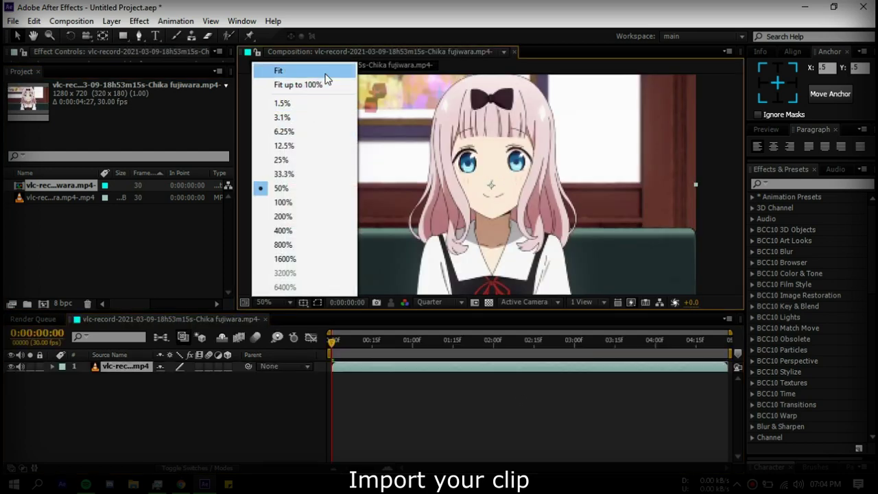
left_click(278, 70)
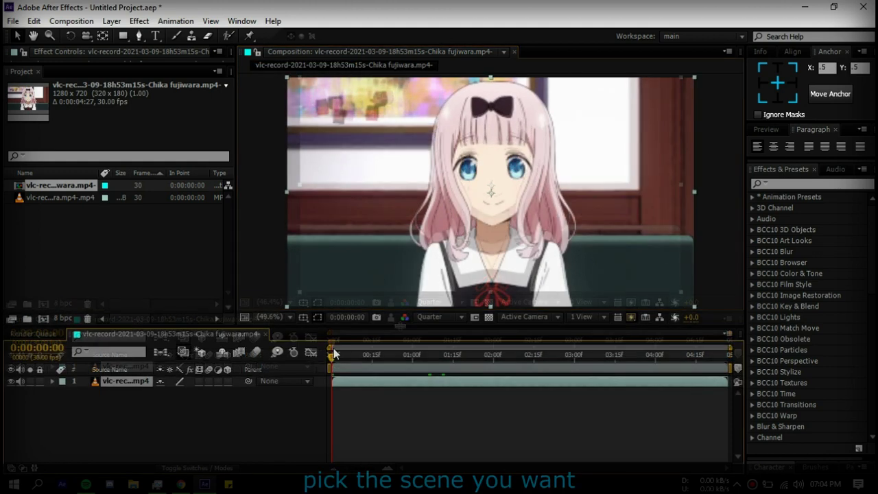
left_click_drag(332, 354, 440, 360)
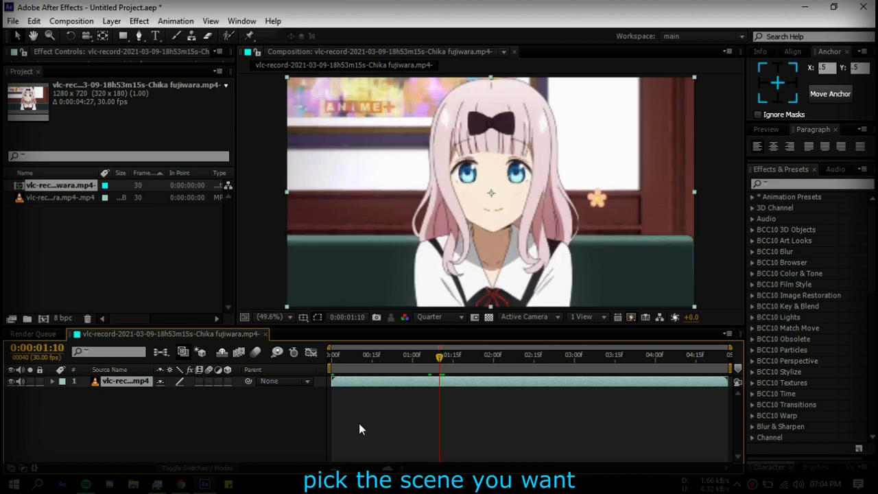
Pre-compose the clip into Comp 1 and freeze it on the frame at 0:00:01:10
key("ctrl+shift+c")
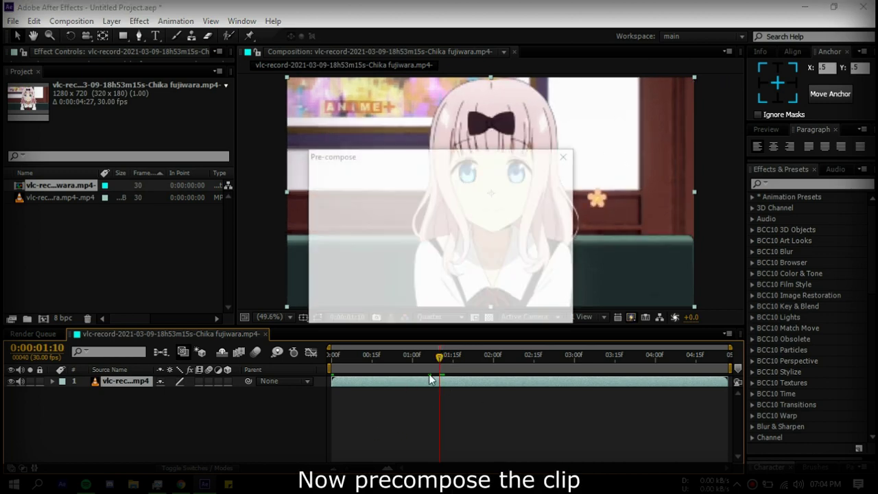
left_click(471, 308)
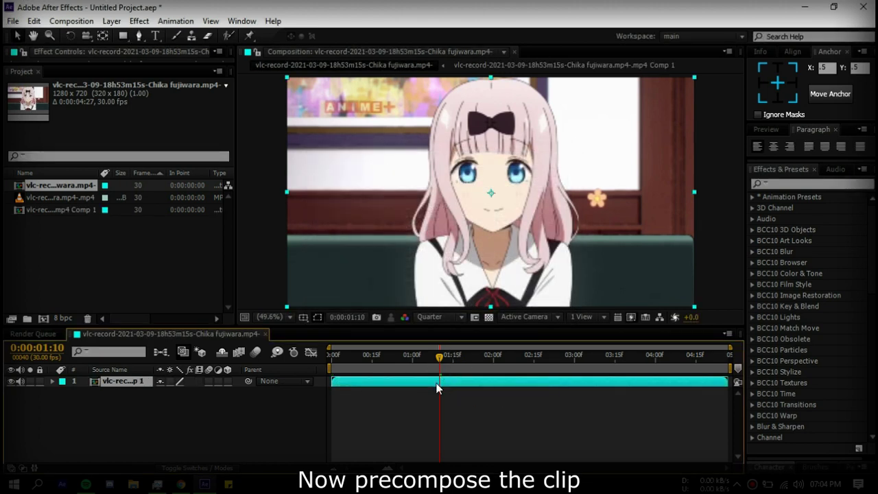
right_click(433, 384)
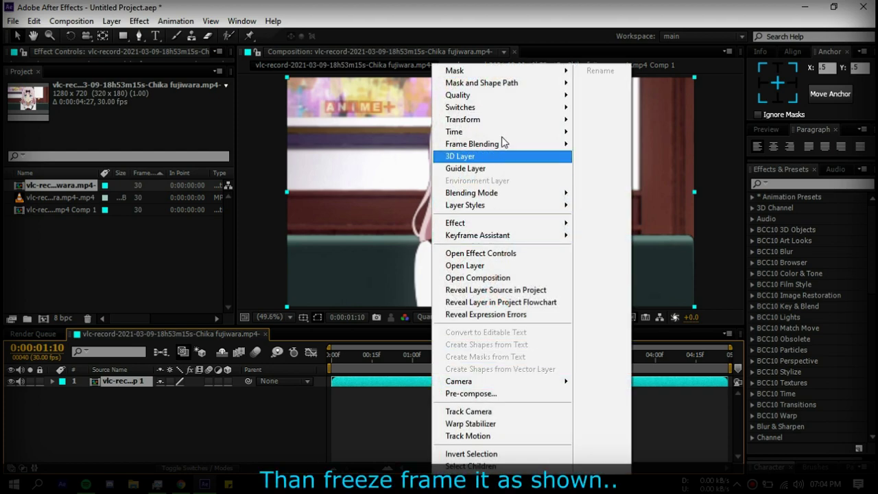
mouse_move(511, 132)
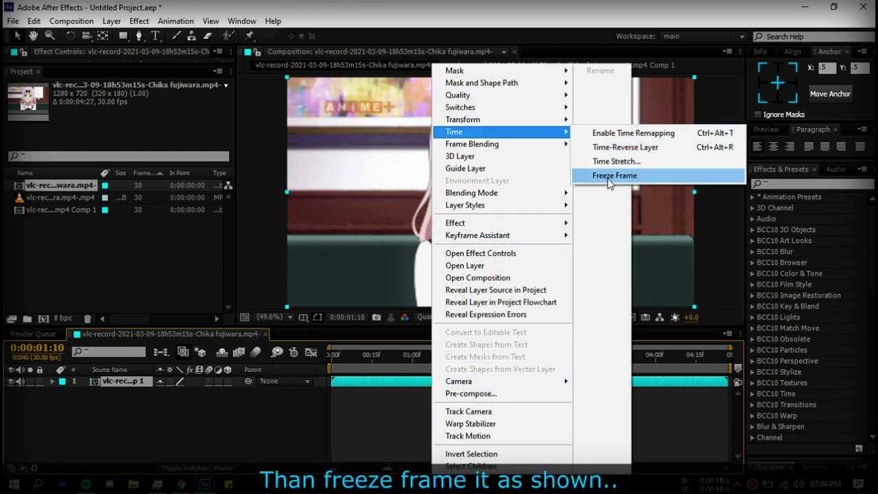
left_click(609, 179)
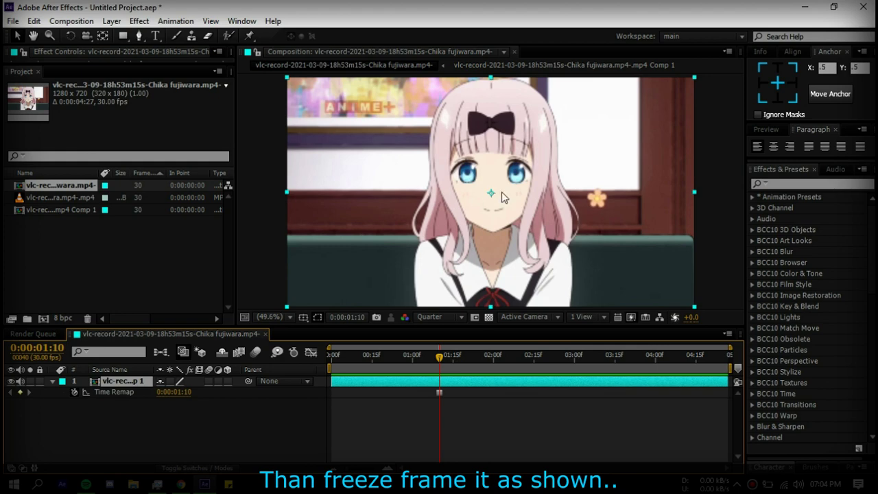
Pre-compose the frozen layer into Comp 2 and preview it at Full resolution
key("u")
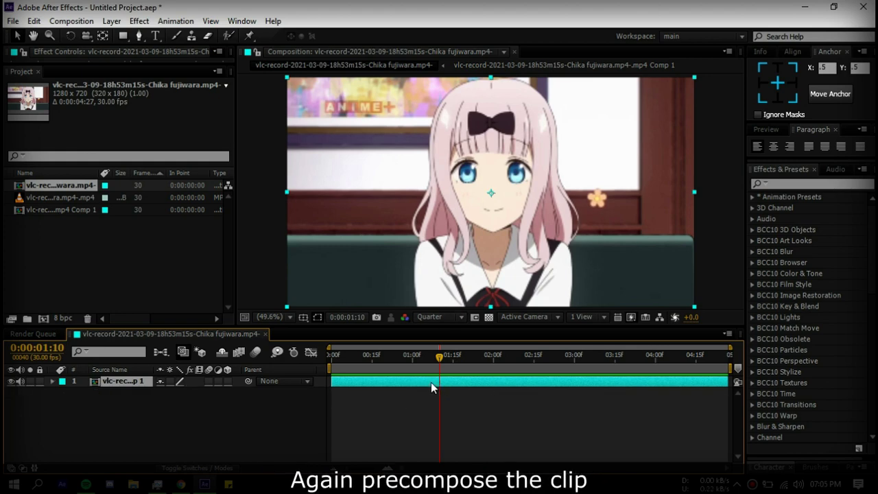
right_click(431, 382)
left_click(500, 393)
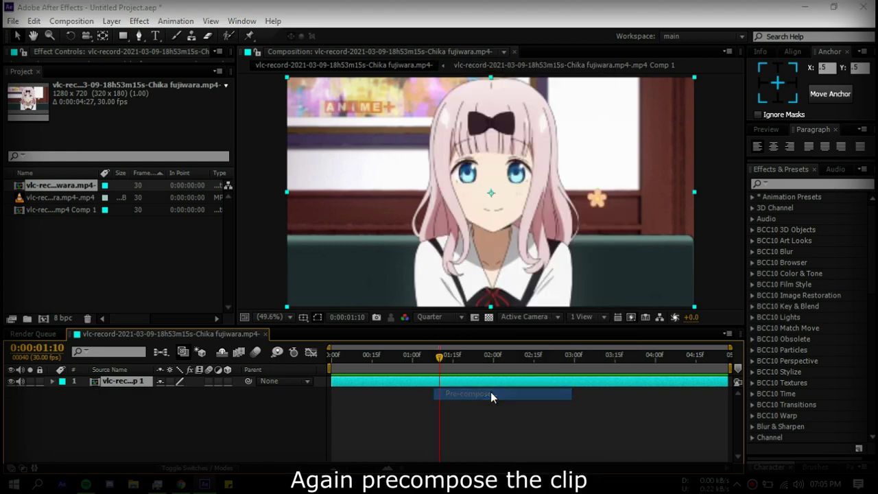
left_click(470, 307)
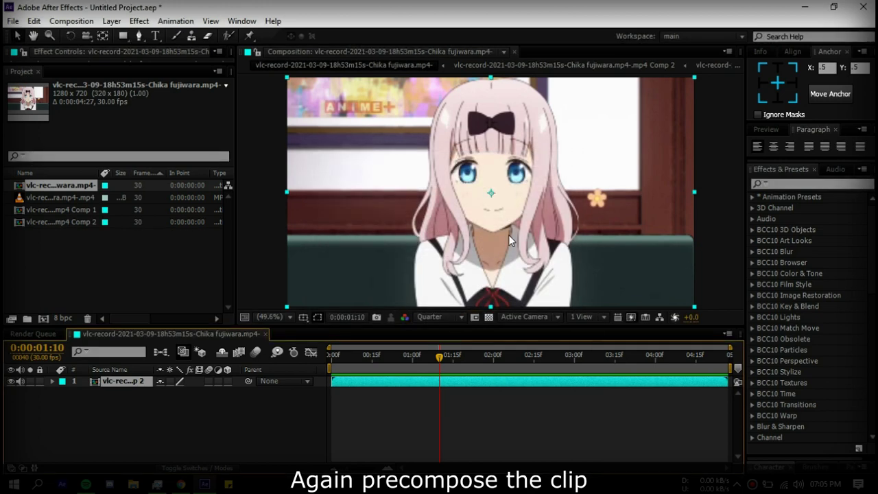
left_click_drag(437, 326, 436, 380)
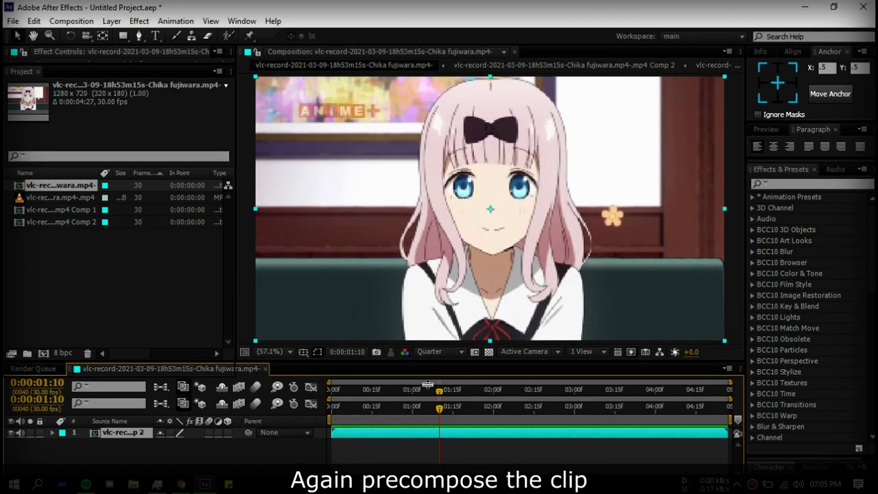
left_click(448, 372)
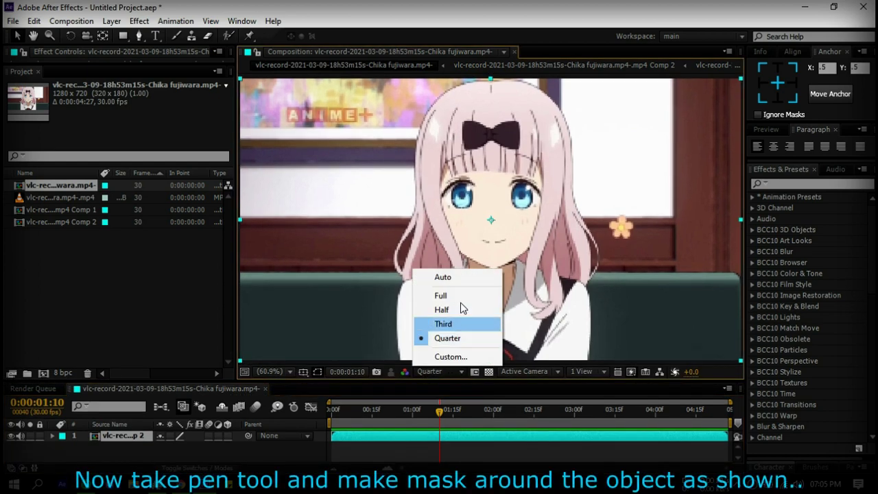
left_click(461, 298)
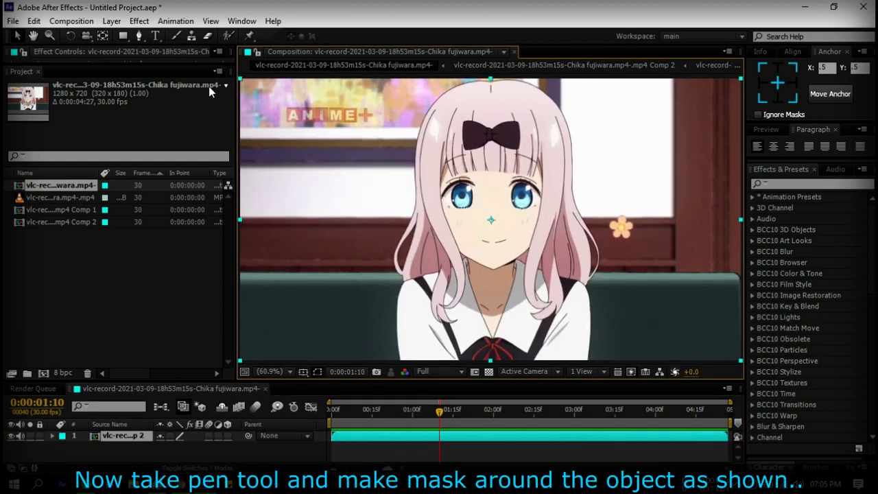
Draw a Pen mask around the anime girl, starting along her shoulders
left_click(134, 35)
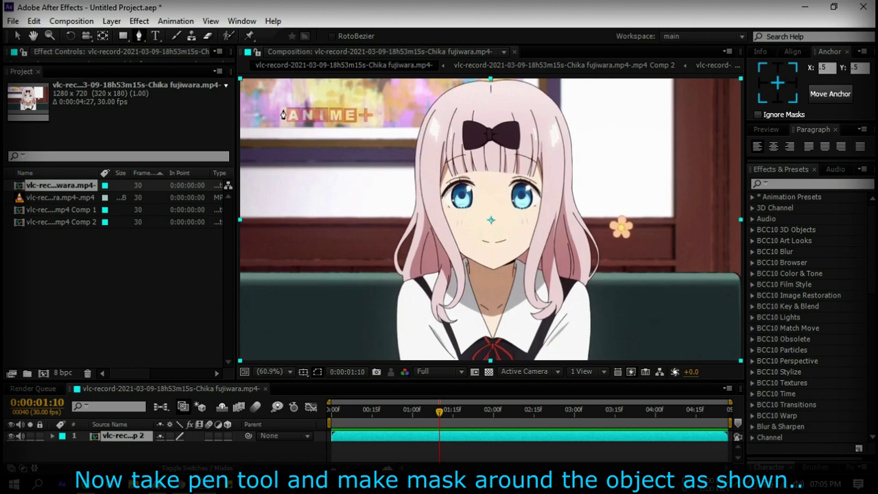
scroll(390, 341, "up", 2)
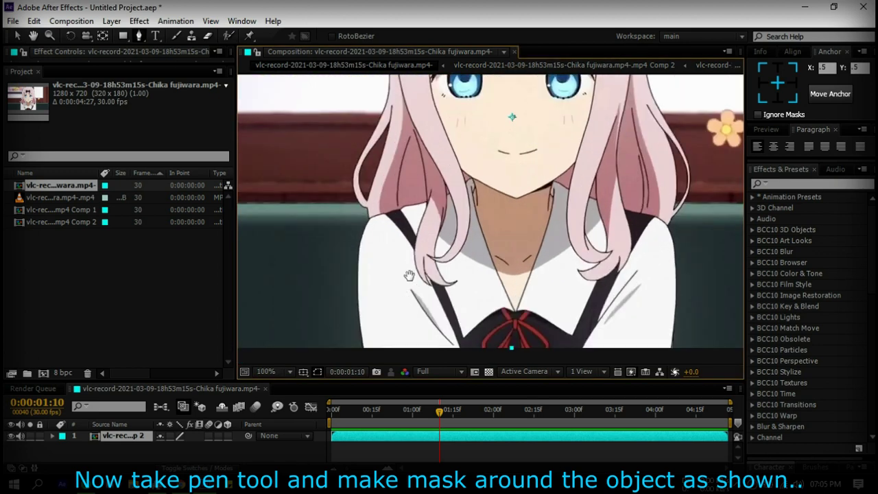
left_click_drag(391, 341, 375, 317)
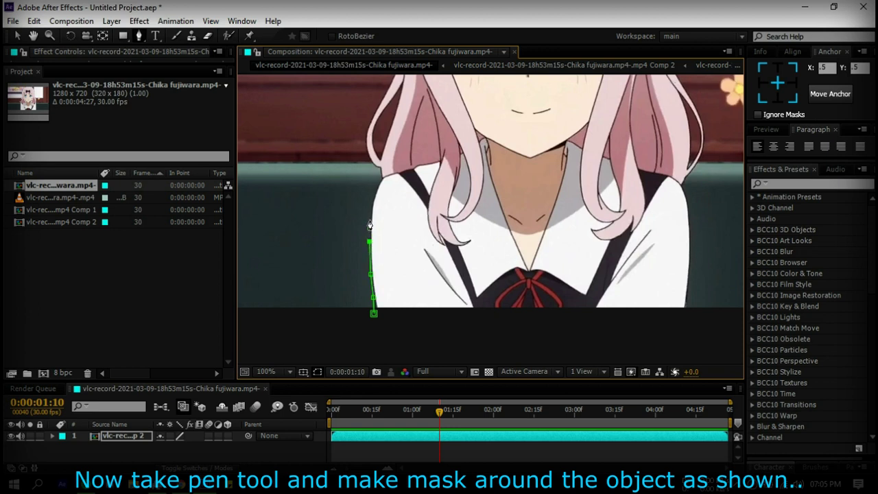
left_click(377, 187)
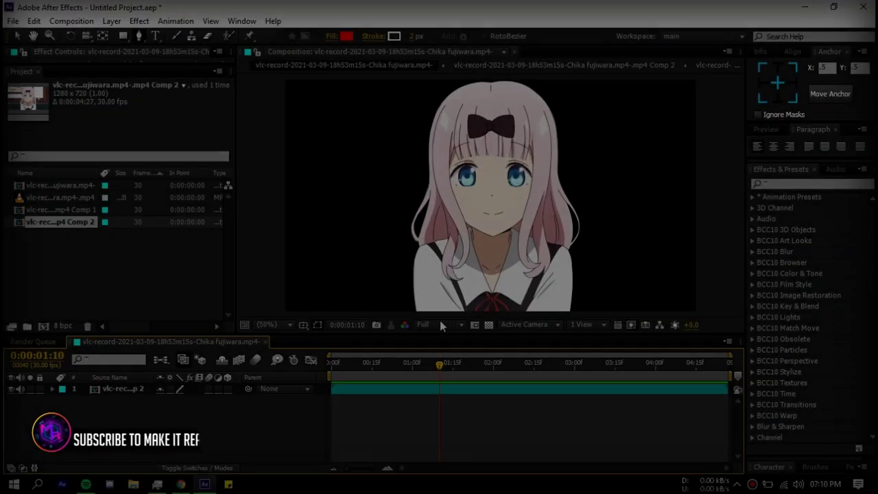
Duplicate the masked layer and delete all masks from the lower copy
left_click(473, 389)
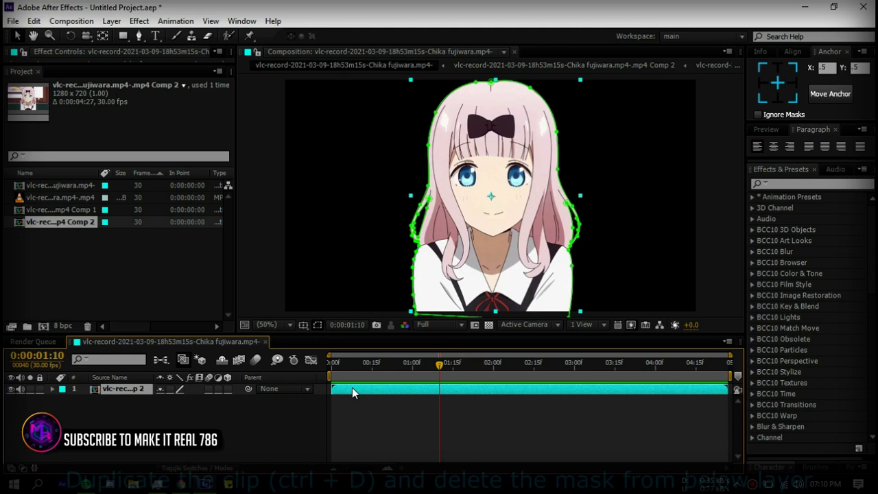
key("ctrl+d")
left_click(114, 401)
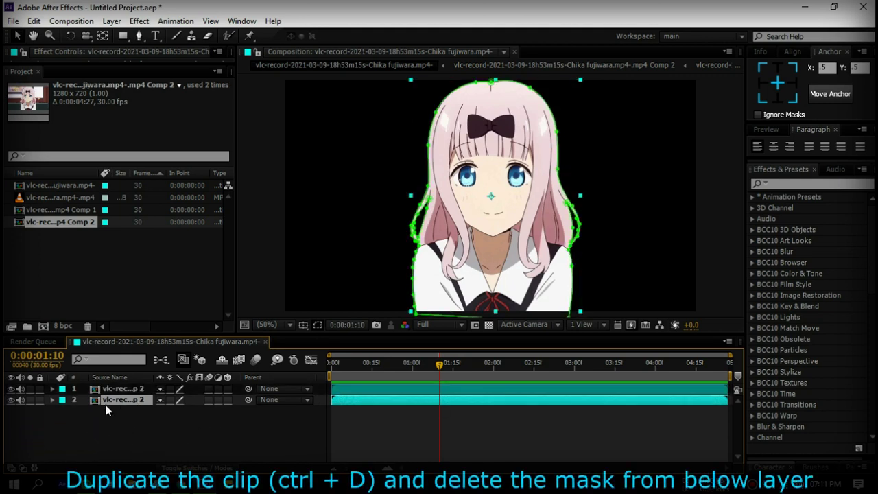
key("m")
scroll(119, 405, "down", 1)
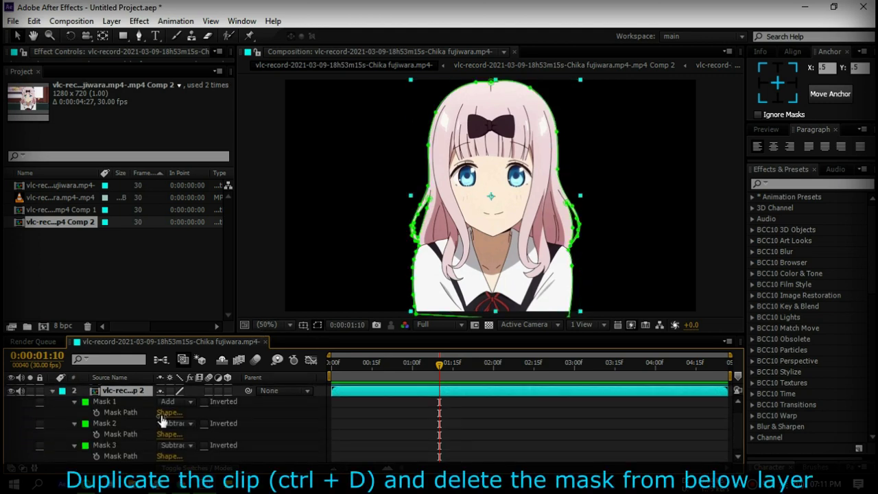
left_click(104, 448, "shift")
key("Delete")
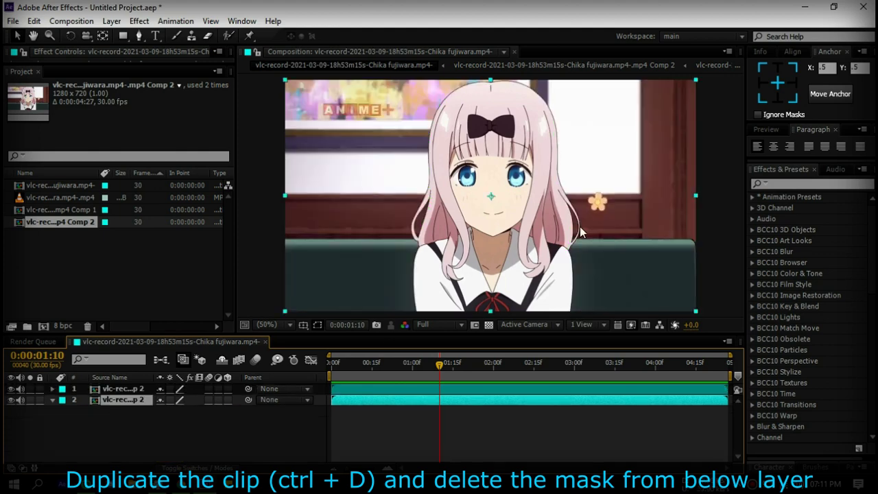
left_click(431, 437)
left_click(10, 401)
left_click(11, 400)
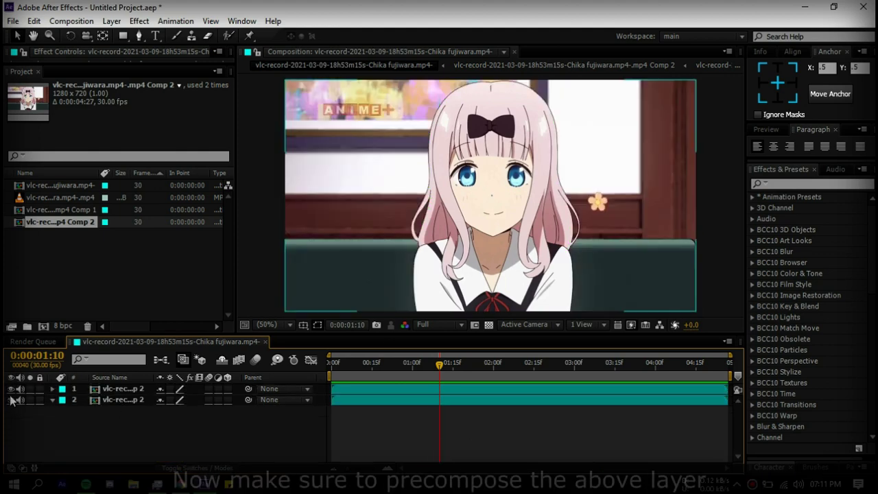
Pre-compose the top cut-out layer into Comp 3
left_click(460, 390)
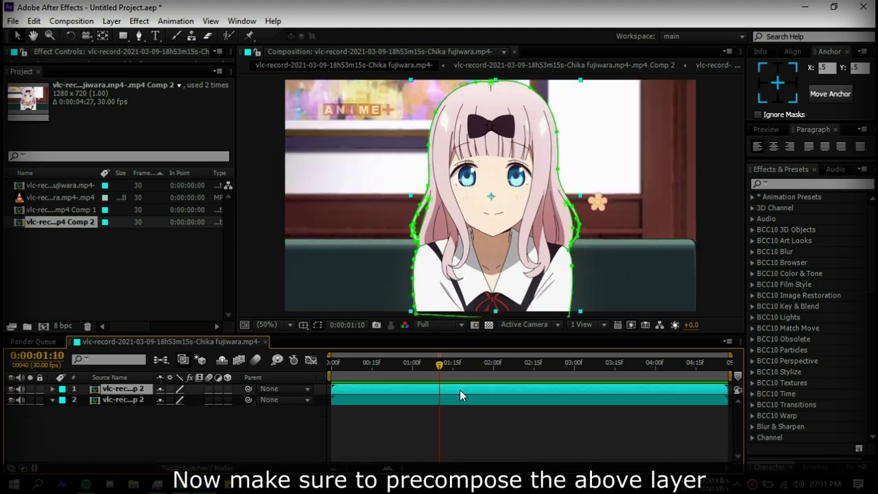
key("ctrl+shift+c")
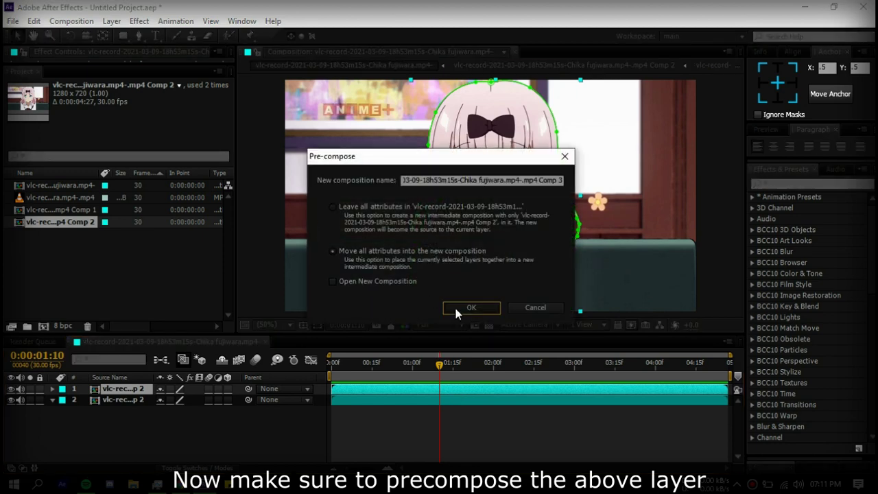
left_click(456, 308)
left_click(451, 433)
left_click(460, 390)
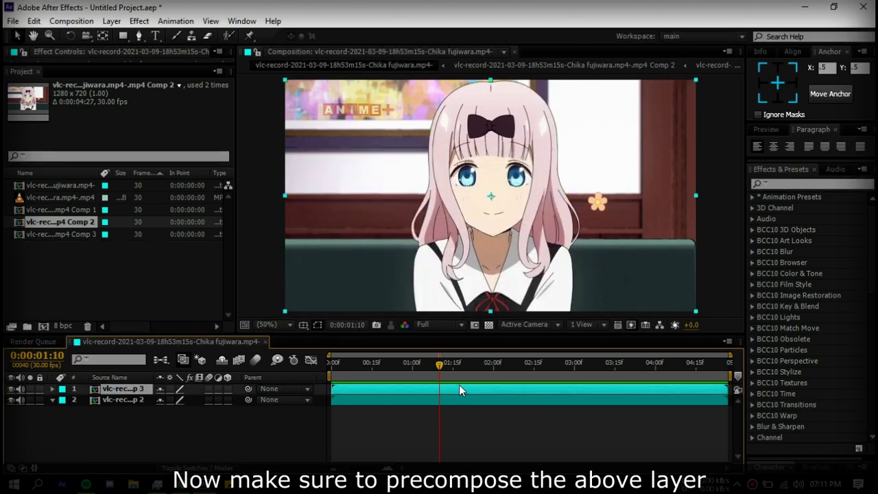
Add Black Solid 1 at full frame on top and set its blending mode to Add
right_click(275, 422)
mouse_move(419, 286)
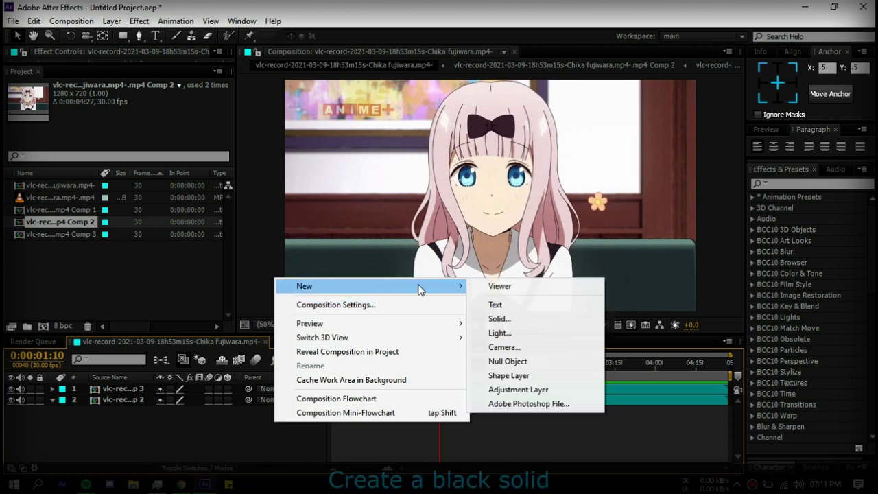
left_click(535, 327)
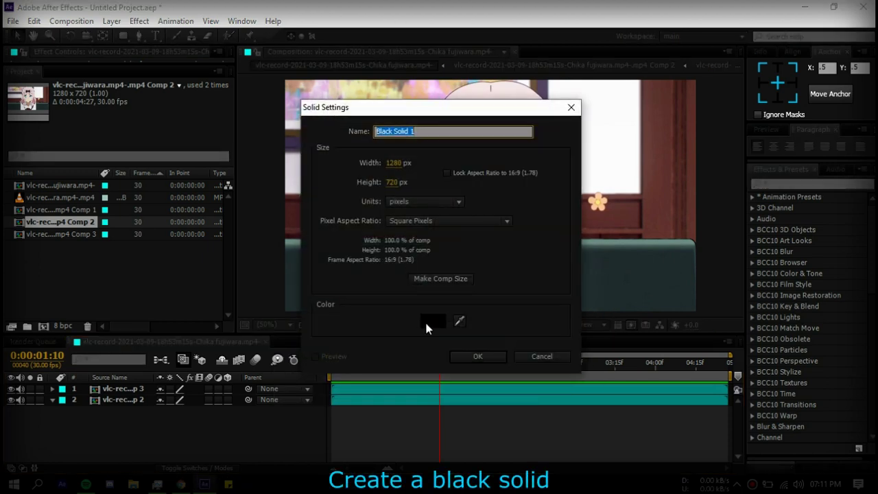
left_click(477, 357)
left_click(173, 469)
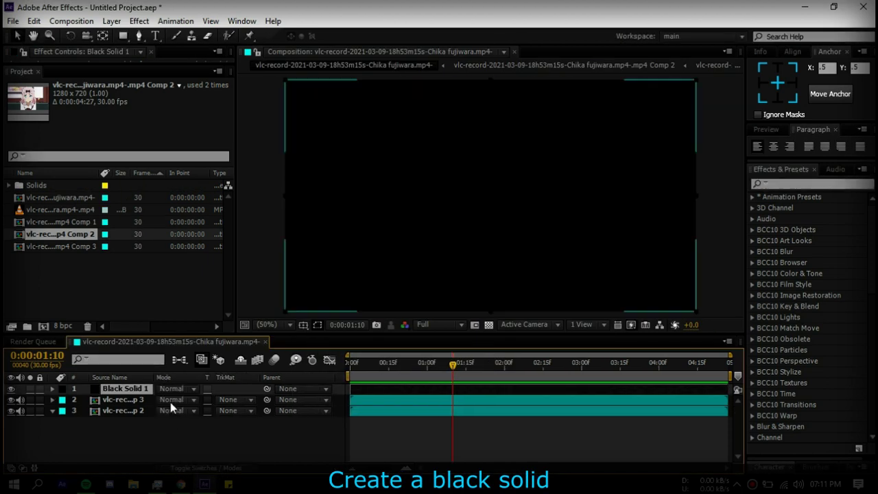
left_click(175, 390)
left_click(212, 192)
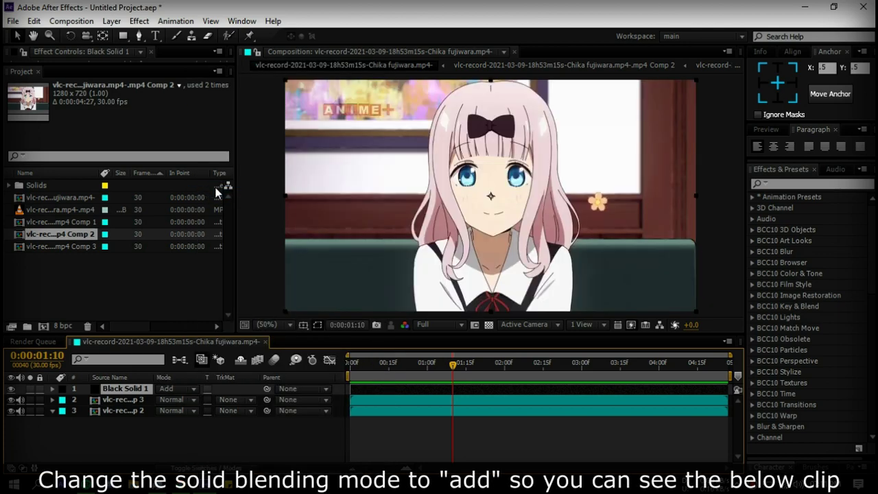
left_click(168, 389)
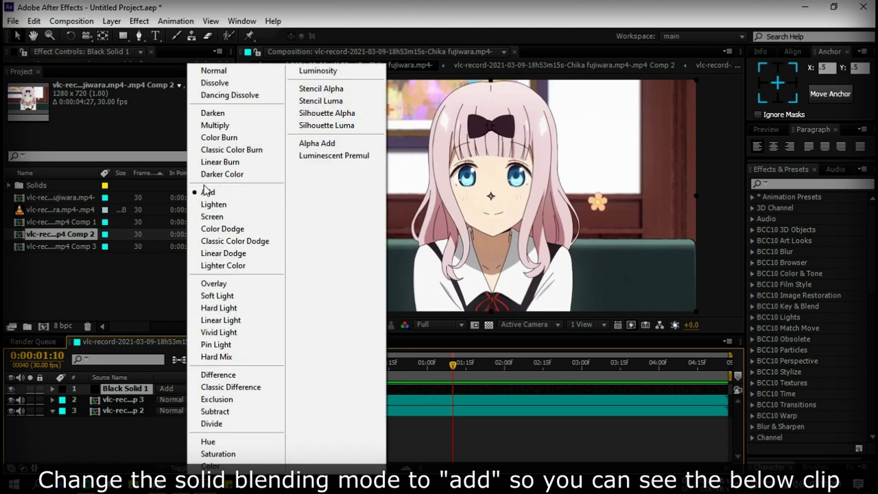
left_click(130, 91)
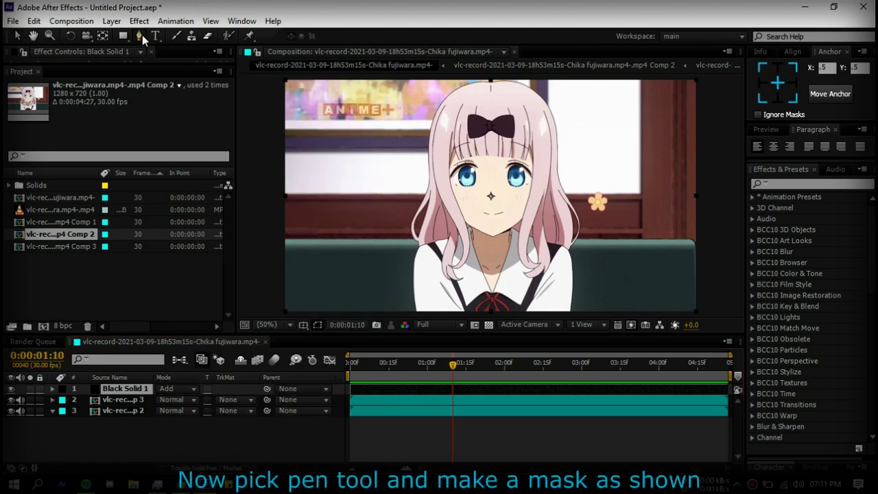
Draw curved Bezier mask points on the solid across the character toward the top right
left_click(140, 35)
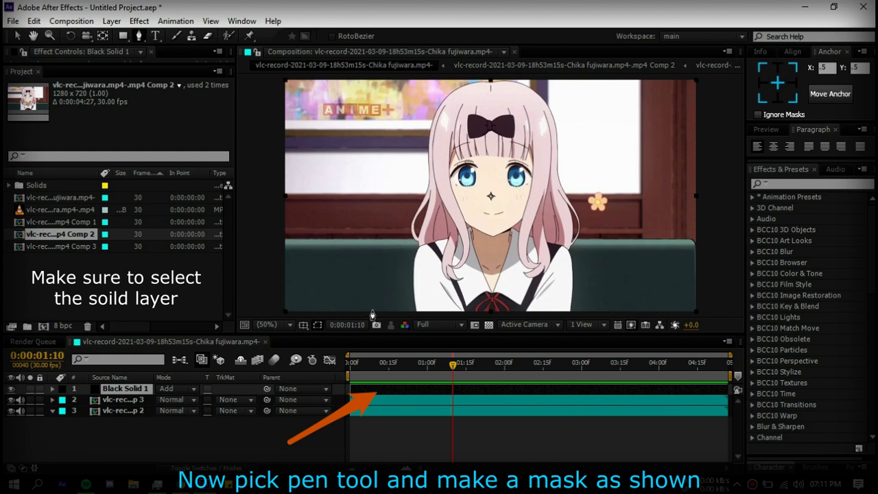
left_click(614, 264)
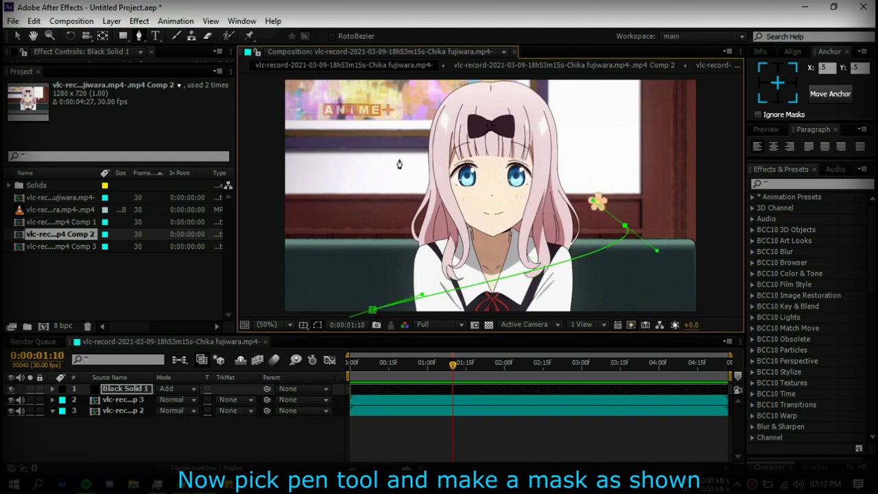
left_click_drag(389, 157, 427, 128)
scroll(582, 83, "up", 2)
left_click(607, 96)
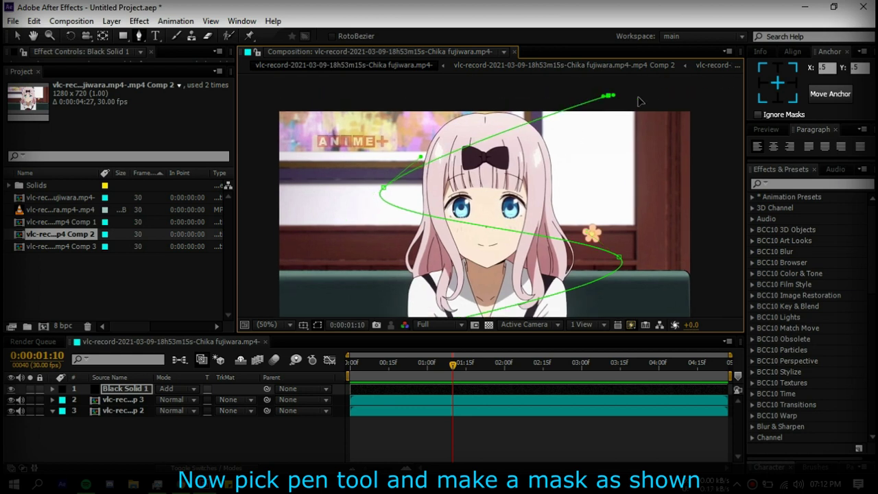
left_click(633, 85)
left_click_drag(614, 94, 621, 102)
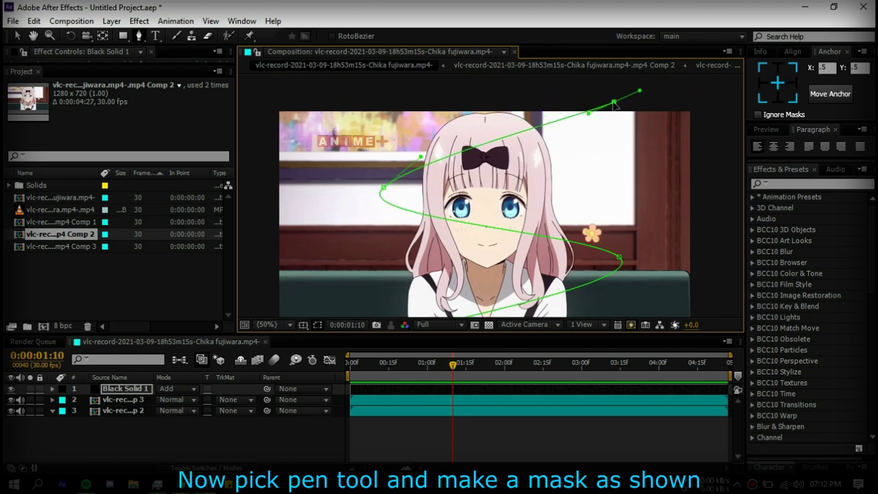
Fit the view and adjust the mask's vertices and handles into a smooth S-curve
left_click(267, 325)
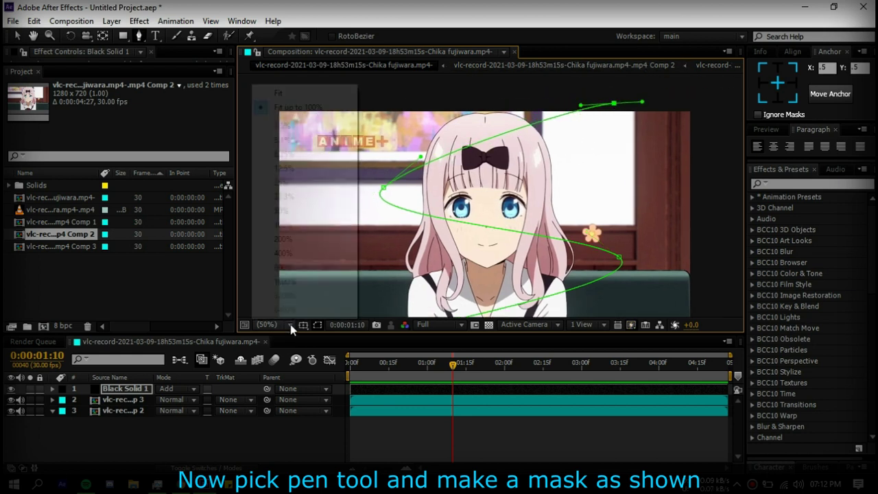
left_click(267, 325)
left_click(312, 92)
left_click_drag(394, 157, 377, 150)
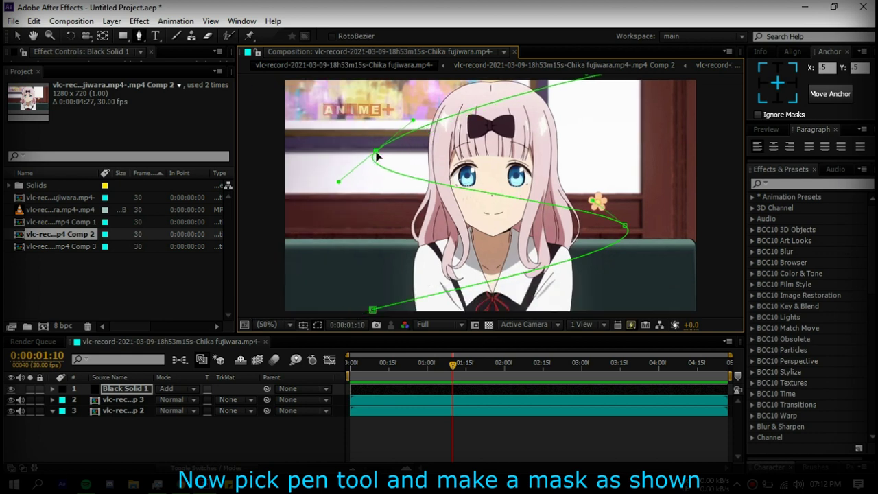
left_click_drag(626, 228, 622, 240)
left_click_drag(373, 309, 362, 320)
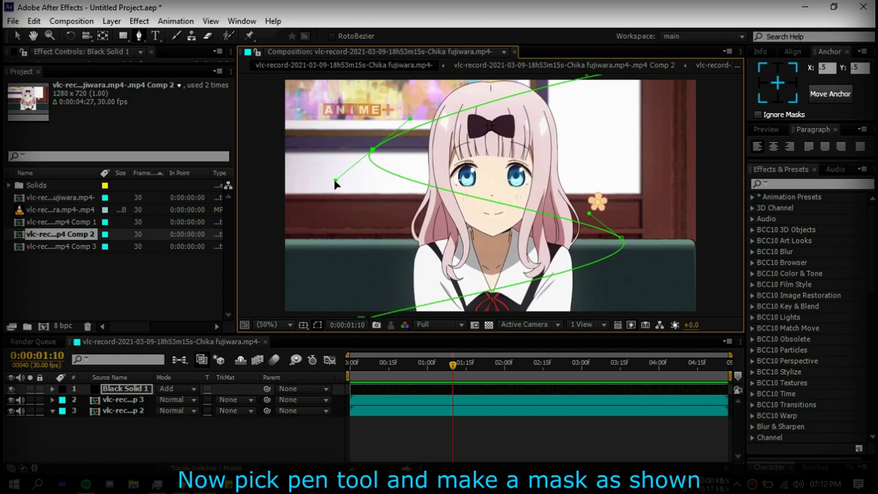
left_click_drag(335, 182, 342, 172)
left_click_drag(409, 118, 389, 140)
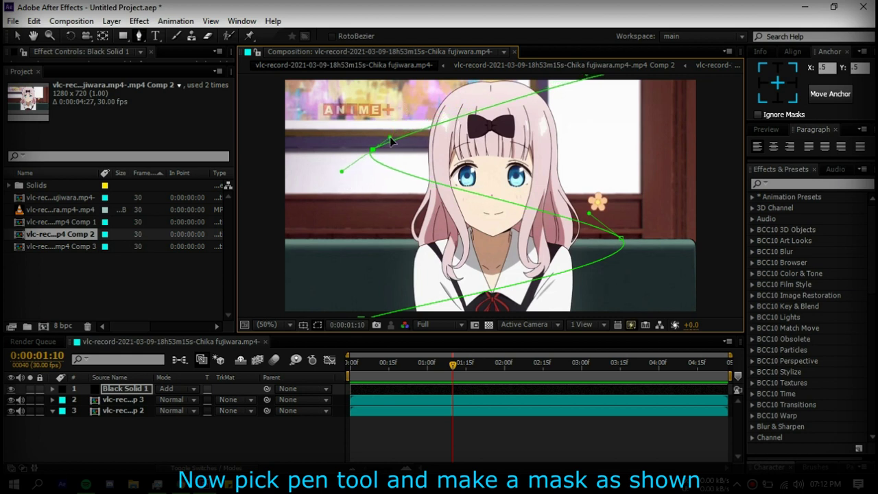
left_click_drag(622, 240, 622, 249)
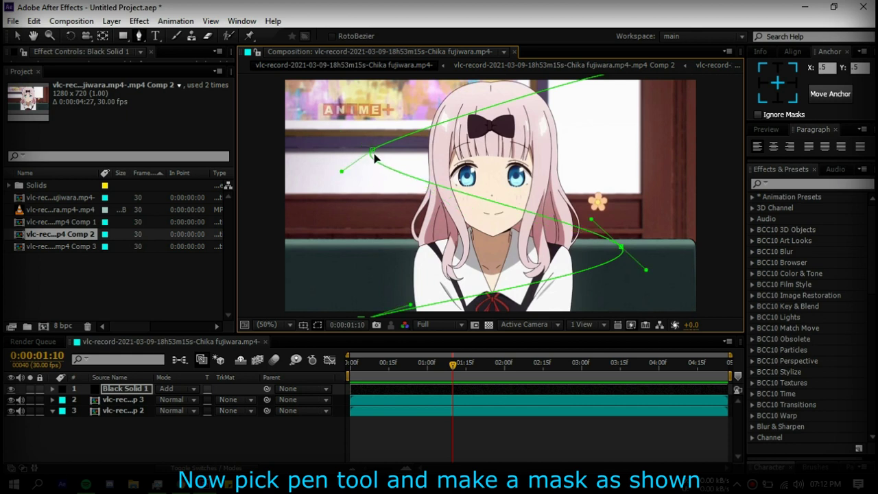
left_click(484, 407)
left_click(492, 390)
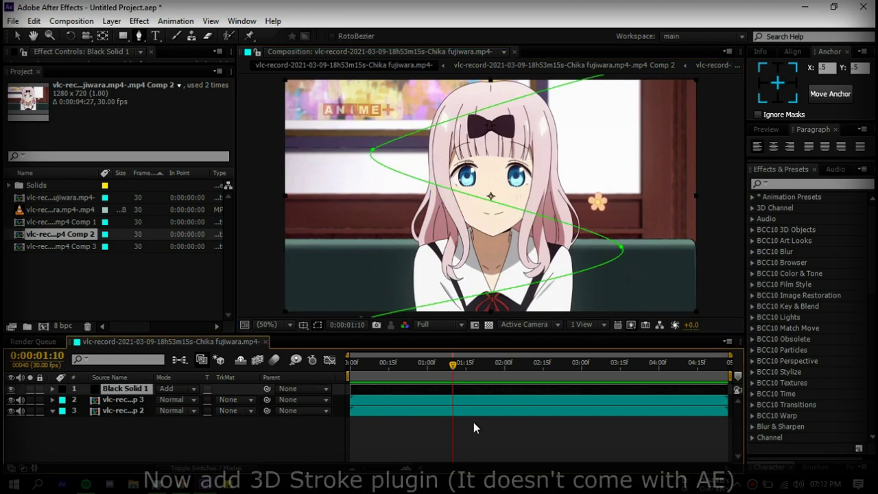
left_click(473, 422)
Apply Trapcode 3D Stroke, found by searching '3d st', to Black Solid 1 and enlarge Effect Controls
left_click(498, 390)
left_click(770, 184)
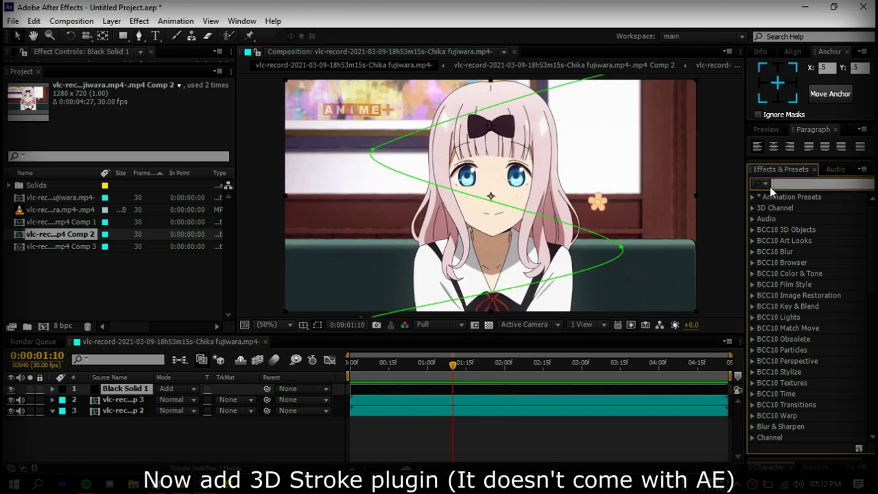
type("3d st")
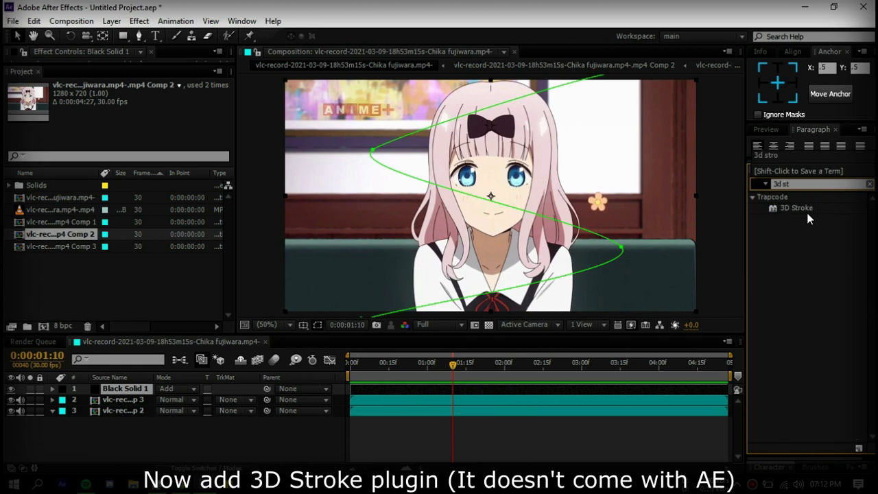
left_click_drag(795, 208, 510, 391)
left_click_drag(167, 64, 135, 352)
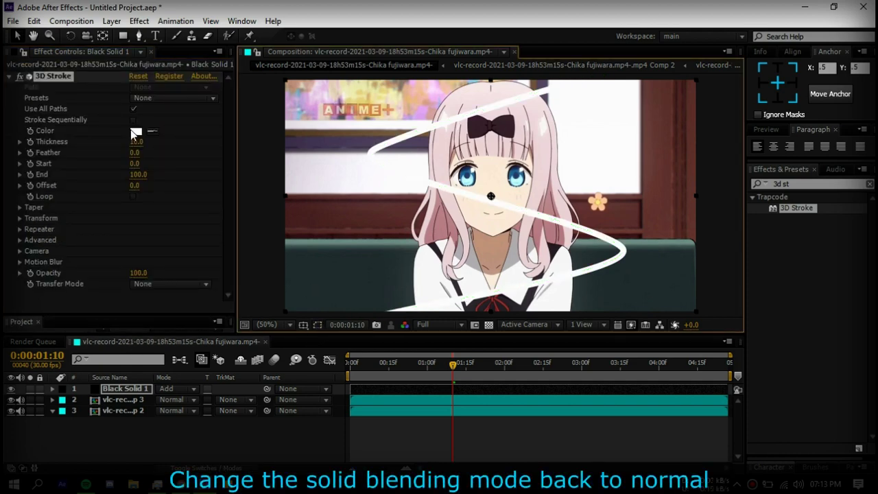
left_click(136, 131)
left_click(721, 303)
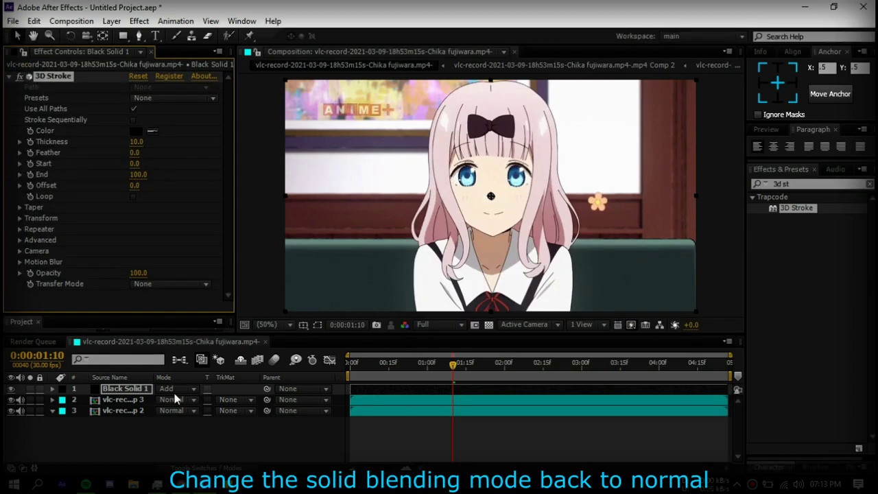
Return the solid to Normal blending and enable Taper with Taper End at 100
left_click(170, 388)
left_click(214, 70)
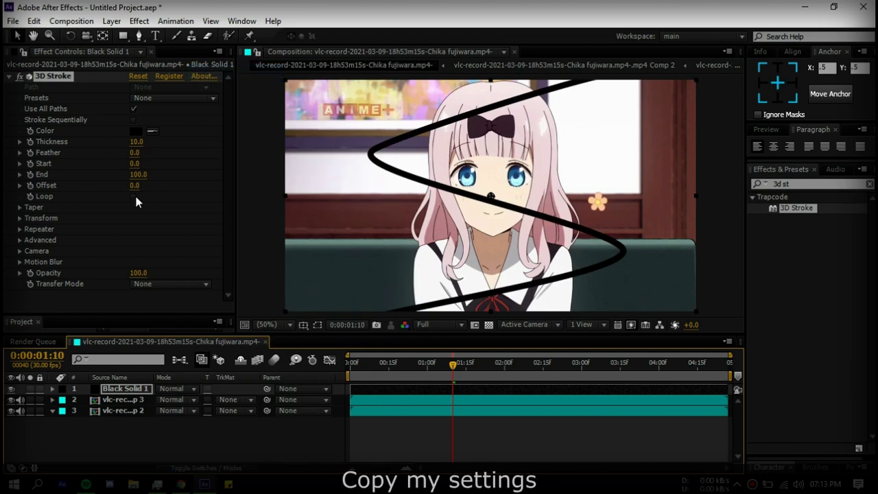
left_click(20, 207)
left_click(133, 218)
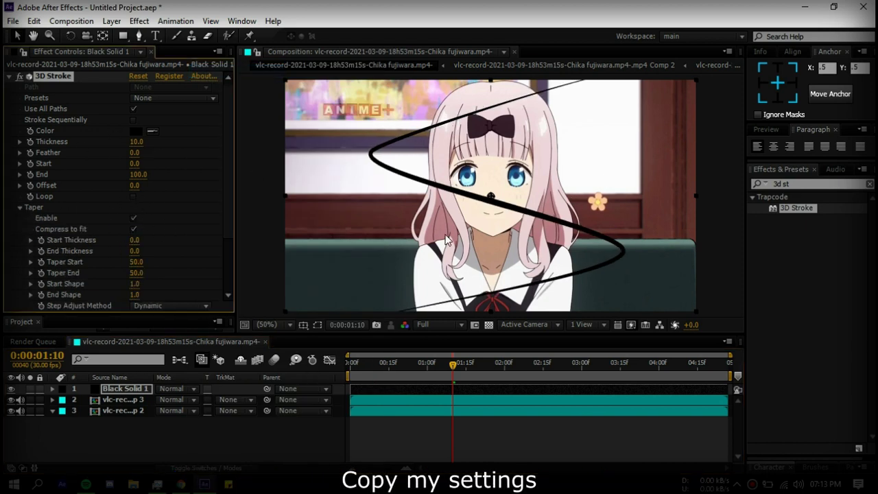
scroll(143, 206, "down", 2)
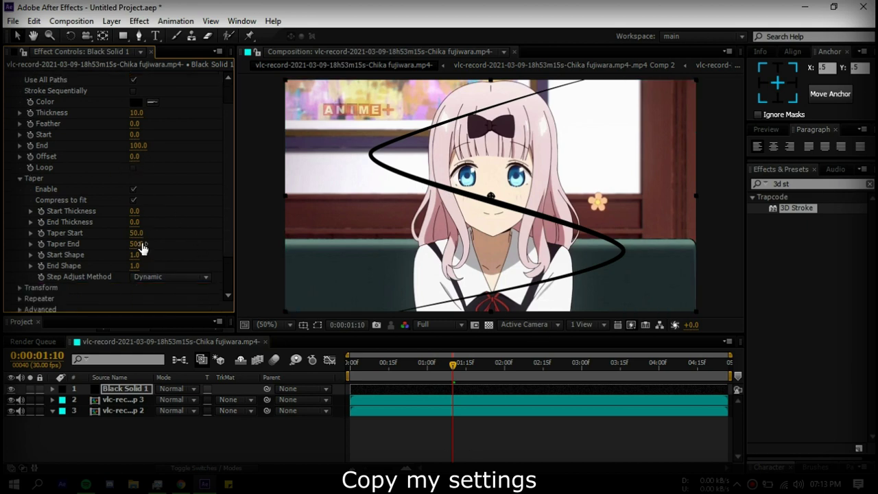
mouse_move(138, 244)
left_mouse_down()
mouse_move(156, 240)
mouse_move(105, 234)
mouse_move(181, 235)
left_mouse_up()
left_click(136, 234)
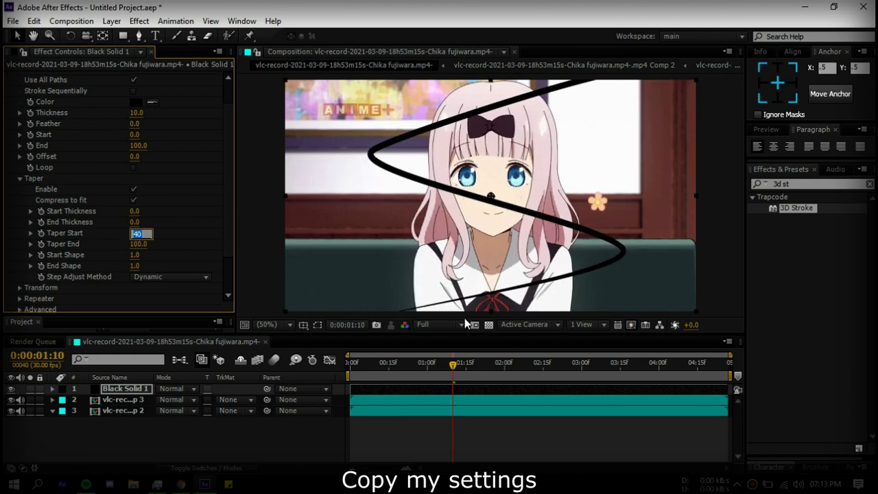
left_click_drag(136, 136, 114, 161)
key("ctrl+z")
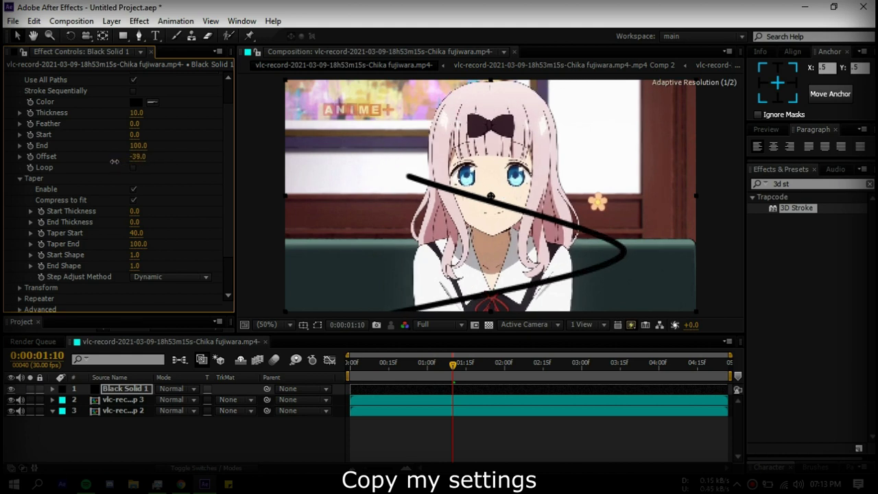
Set Taper Start to 100 and Thickness to 20, then push Offset to about 103
left_click_drag(569, 221, 136, 259)
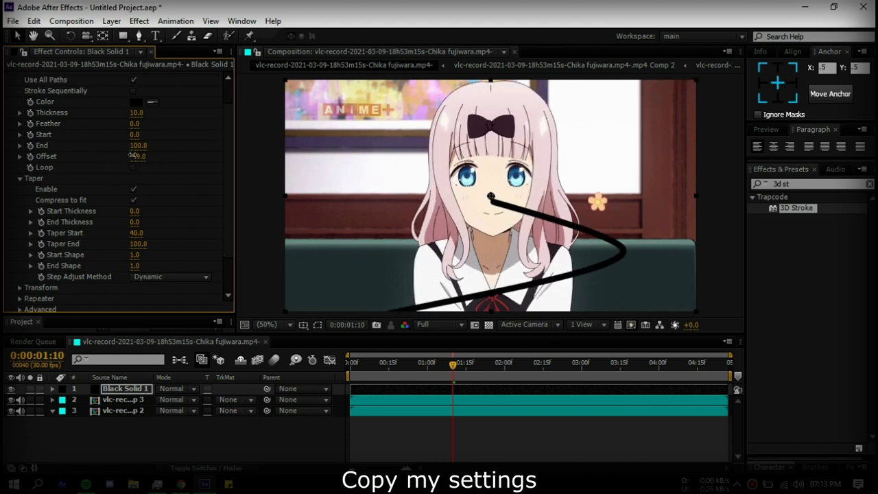
scroll(147, 196, "up", 2)
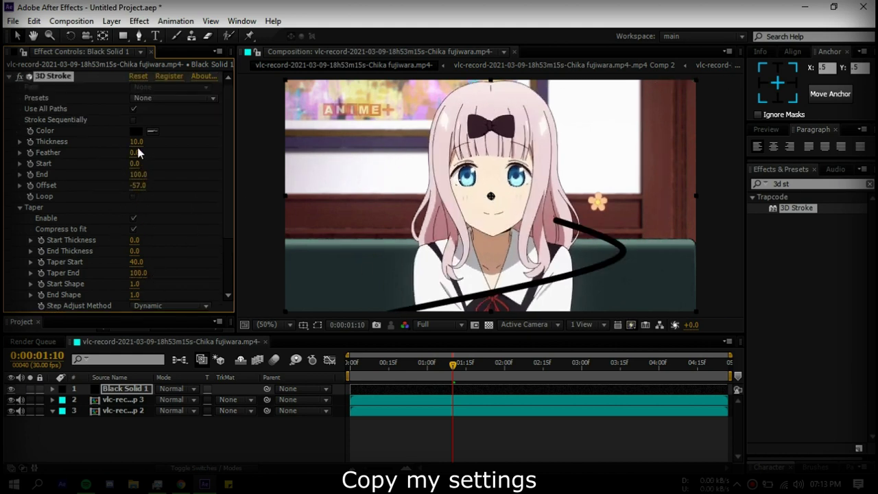
left_click_drag(137, 141, 194, 163)
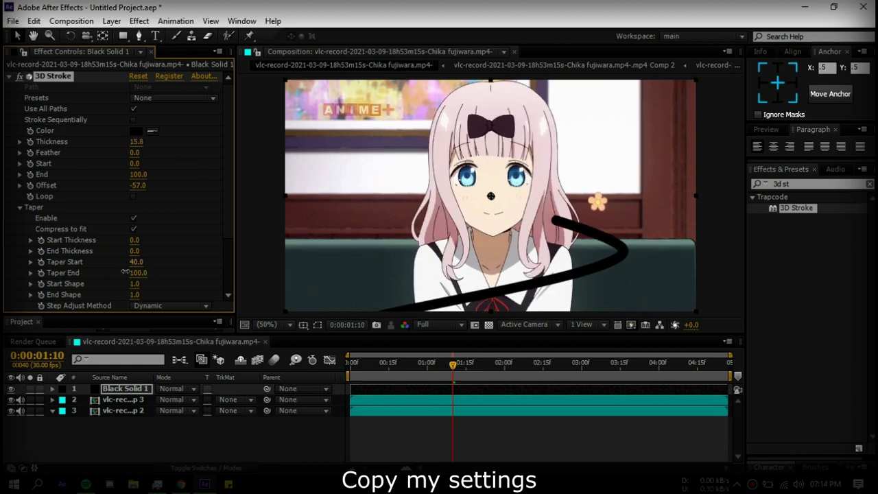
mouse_move(134, 262)
left_mouse_down()
mouse_move(131, 186)
mouse_move(143, 185)
left_mouse_up()
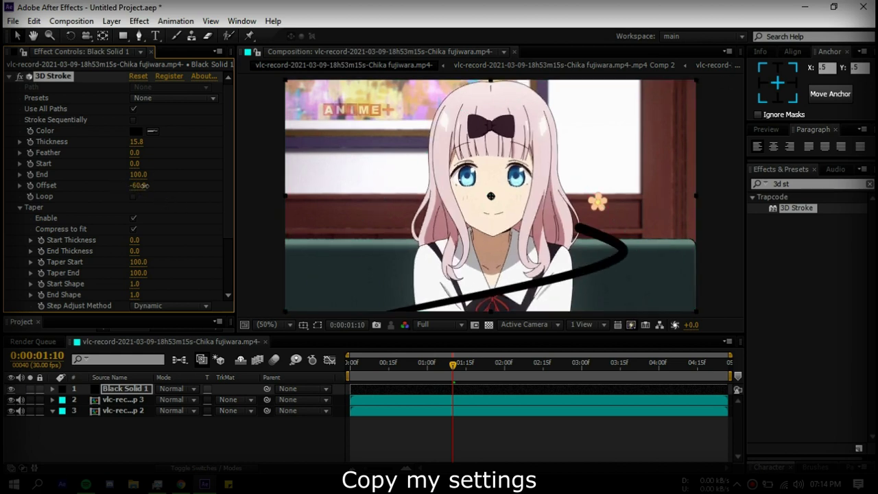
left_click_drag(143, 185, 185, 189)
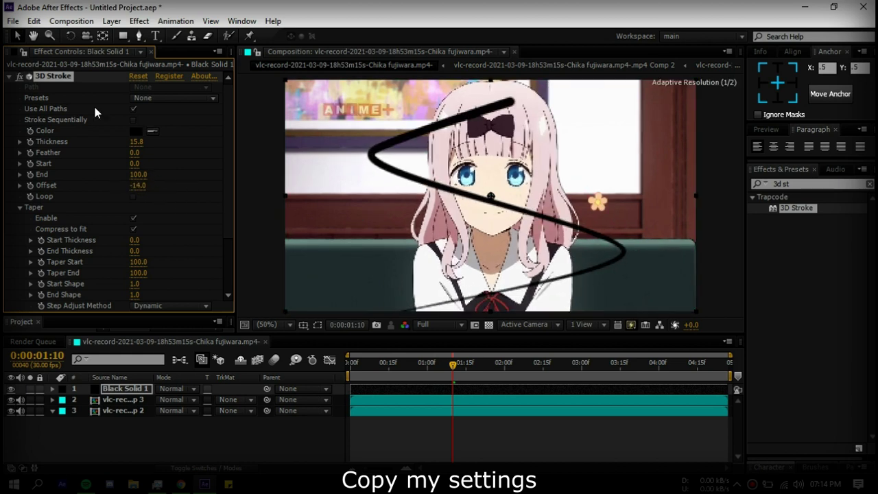
left_click(159, 183)
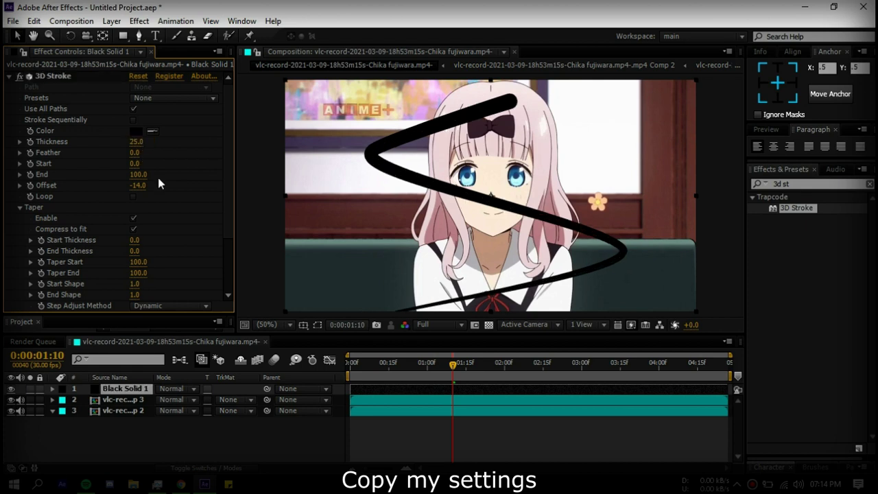
type("0")
key("Return")
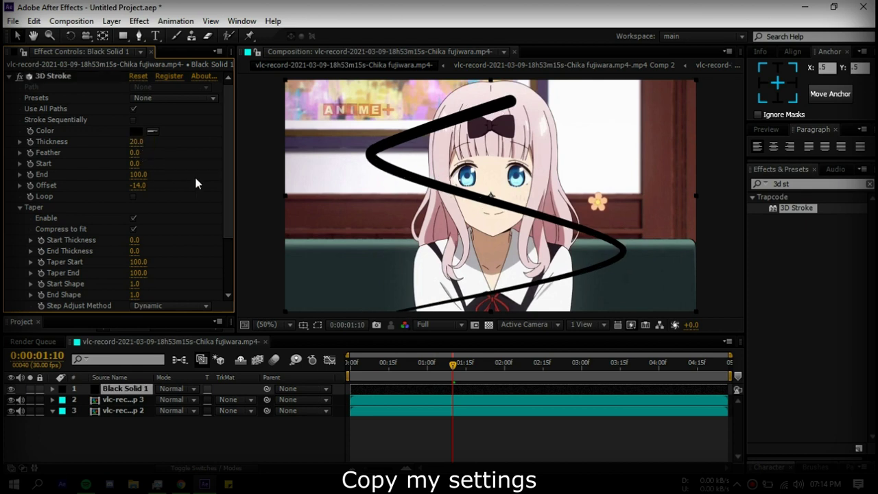
mouse_move(138, 185)
left_mouse_down()
mouse_move(91, 189)
mouse_move(224, 198)
left_mouse_up()
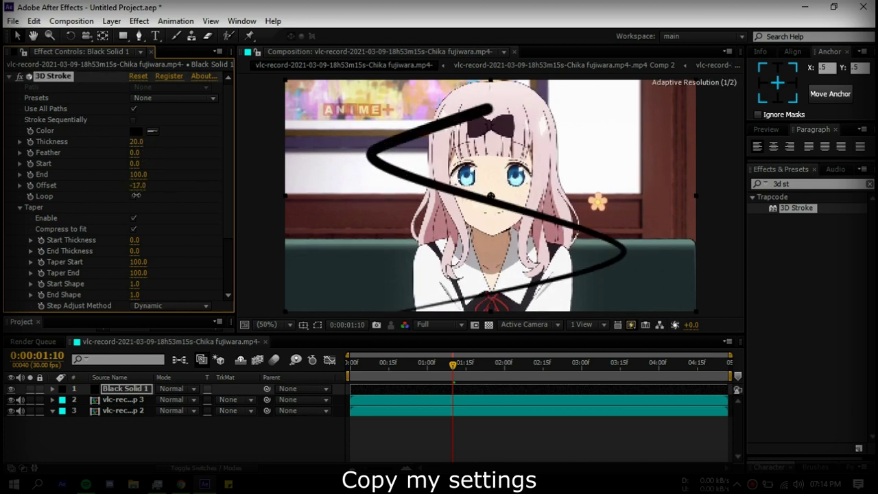
Keyframe Offset to 100 at 0:00:02:10 and -100 at 0:00, easing both keys
right_click(53, 187)
left_click(103, 276)
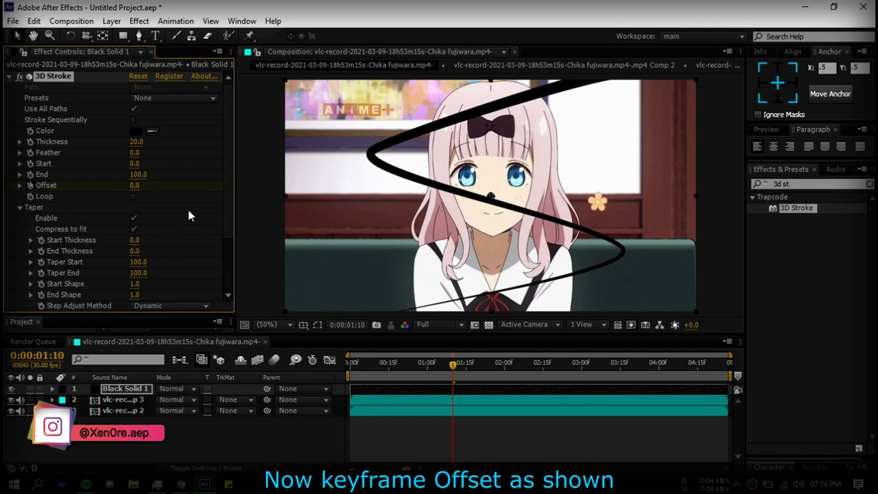
key("u")
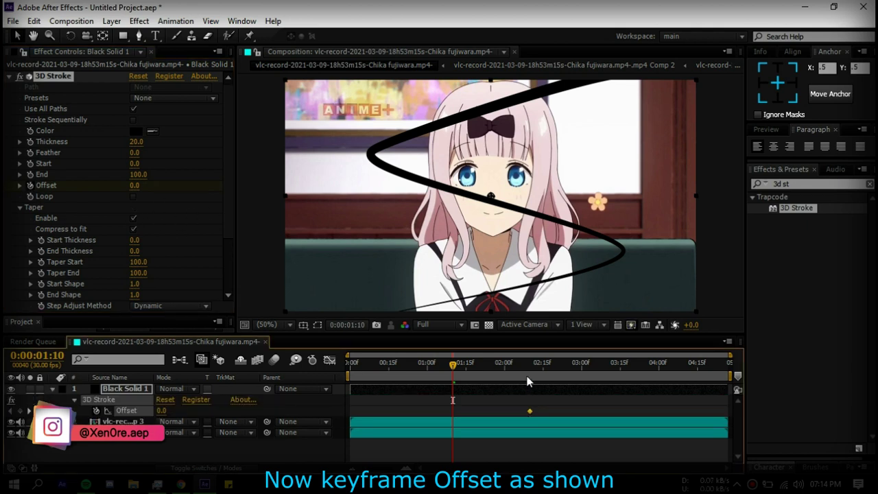
left_click(530, 377)
left_click_drag(135, 185, 156, 187)
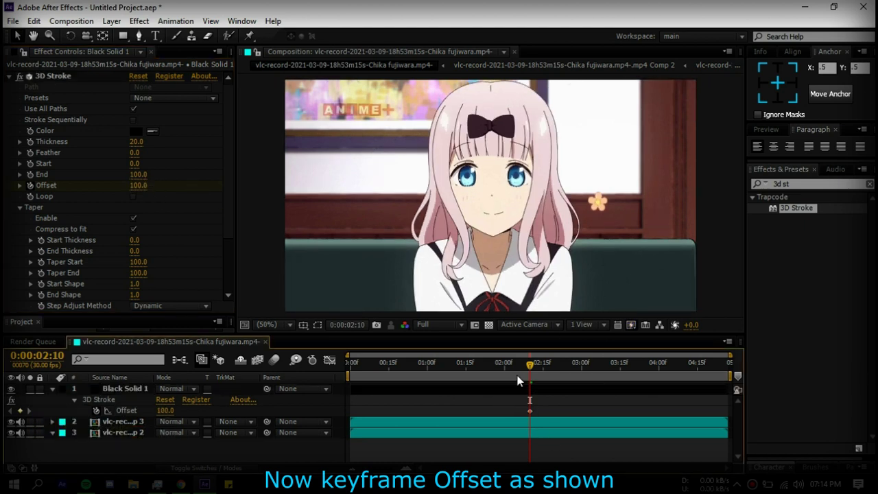
left_click_drag(529, 364, 350, 365)
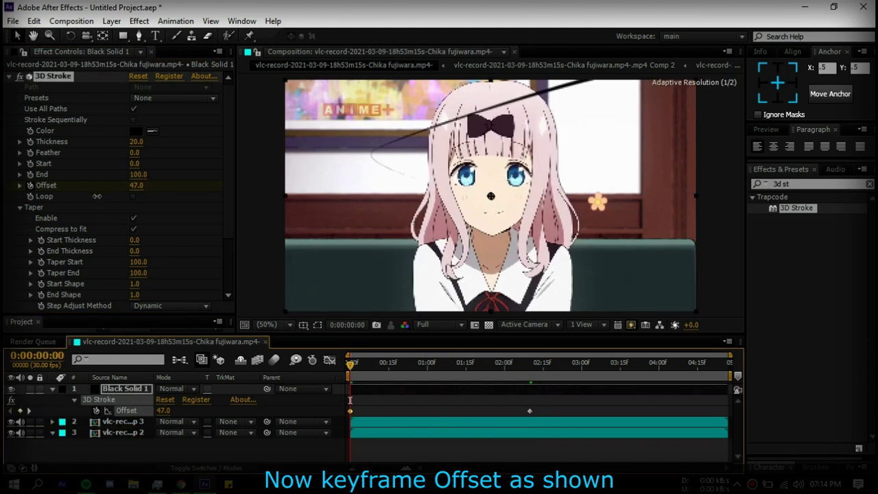
left_click_drag(166, 411, 82, 412)
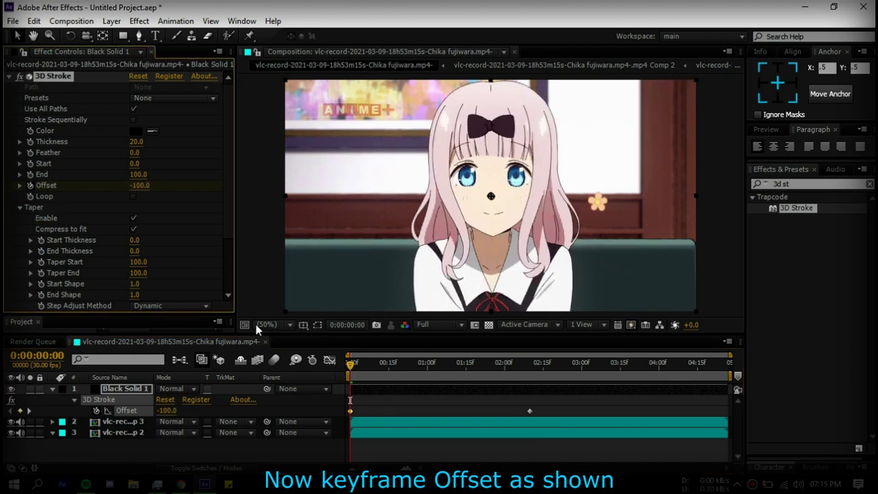
left_click_drag(531, 393, 347, 420)
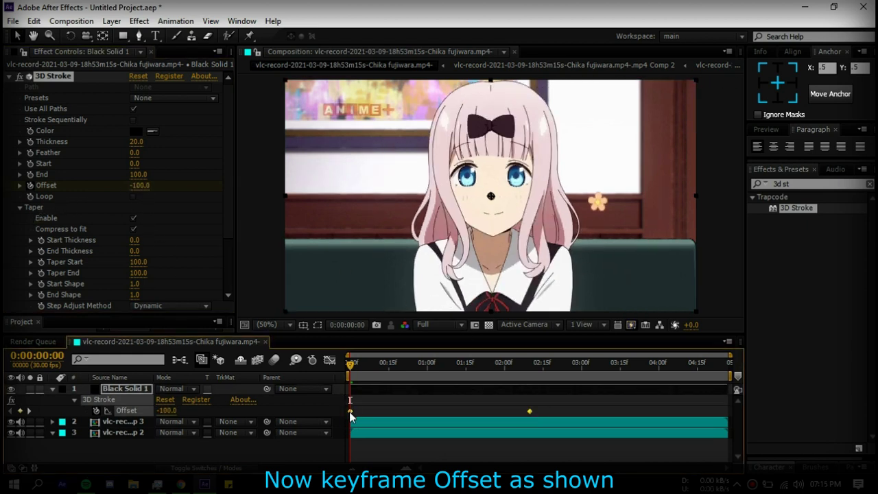
key("space")
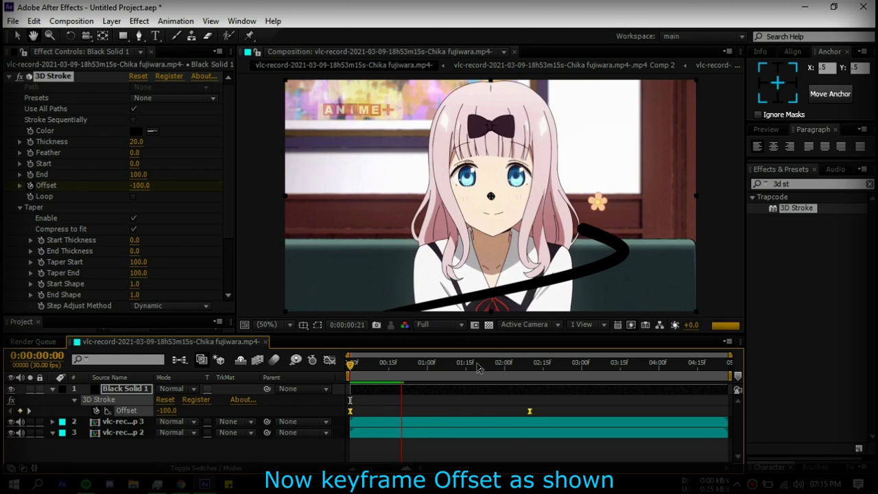
Preview the stroke sweep, then split all layers at 2:10 and delete the tails
left_click(544, 367)
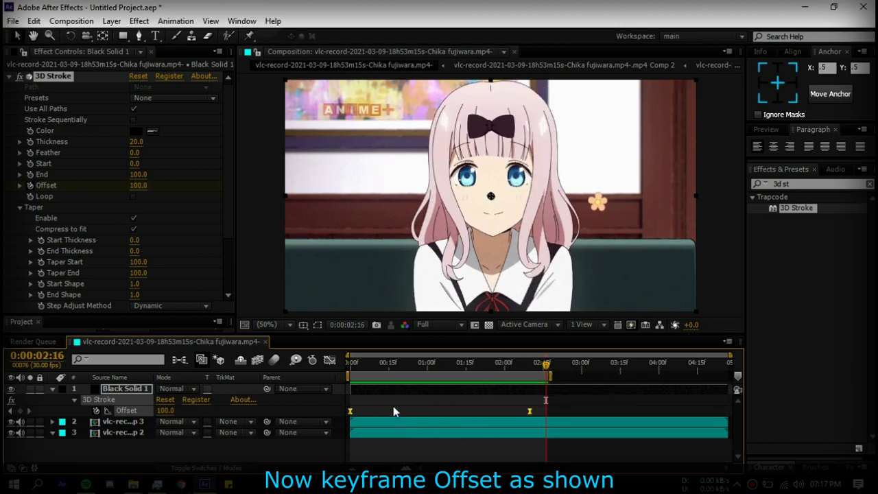
key("space")
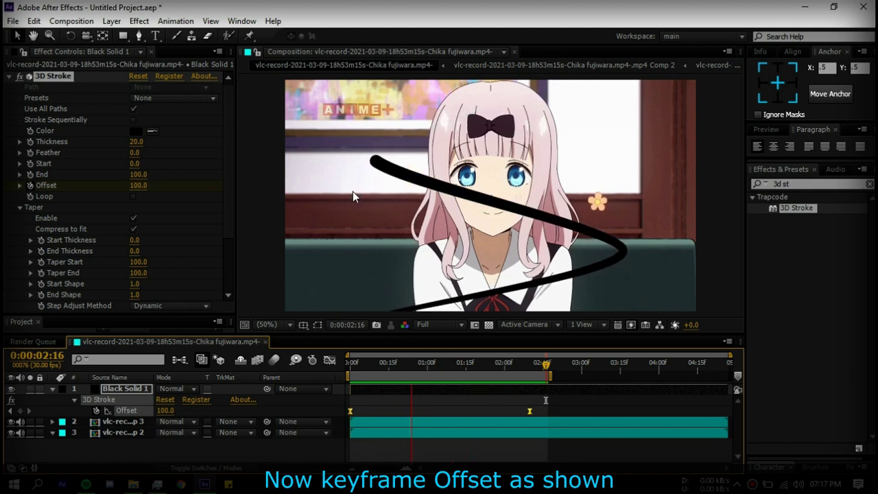
left_click_drag(431, 363, 399, 363)
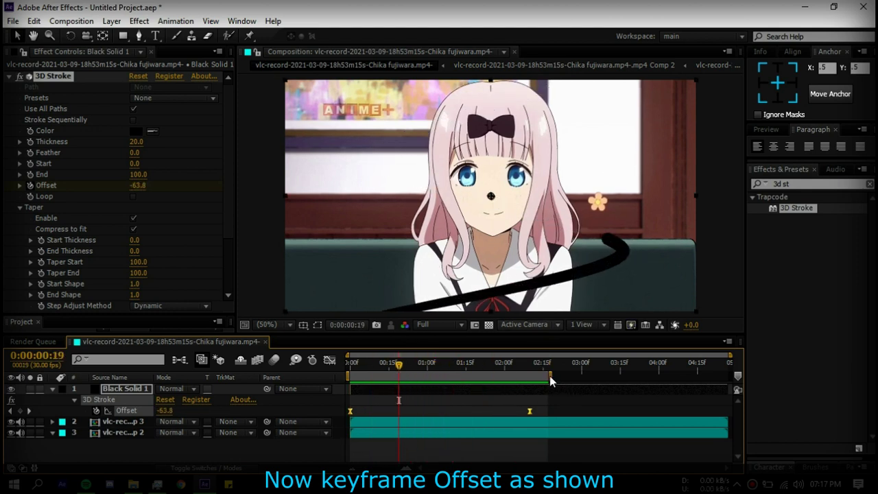
key("m")
left_click(529, 363)
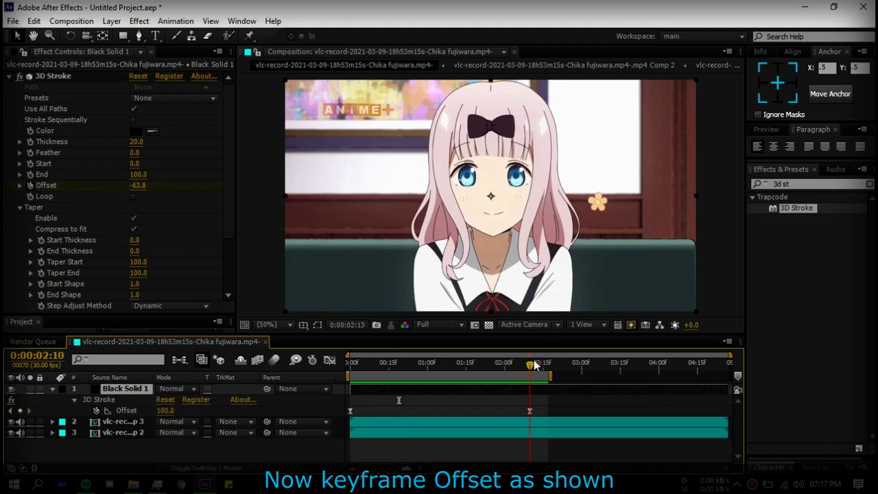
key("ctrl+a")
key("ctrl+shift+d")
key("Delete")
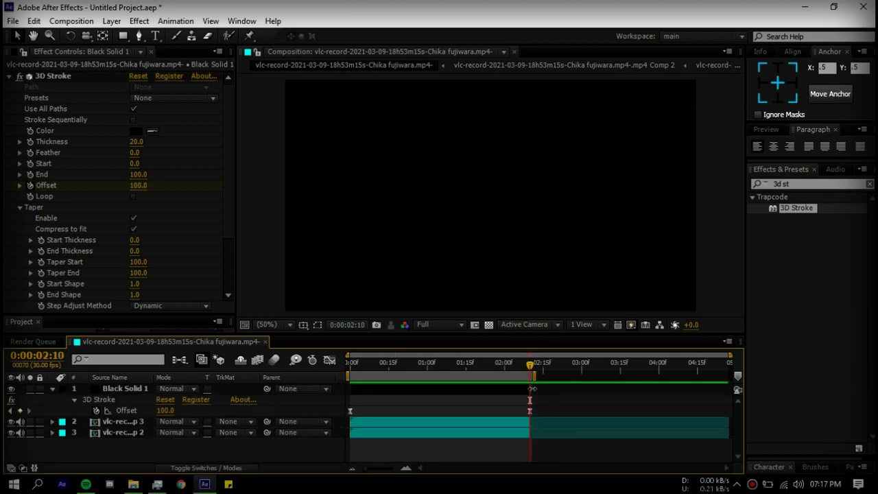
Trim the composition to the work area so it ends at 2:10, and preview it
right_click(520, 381)
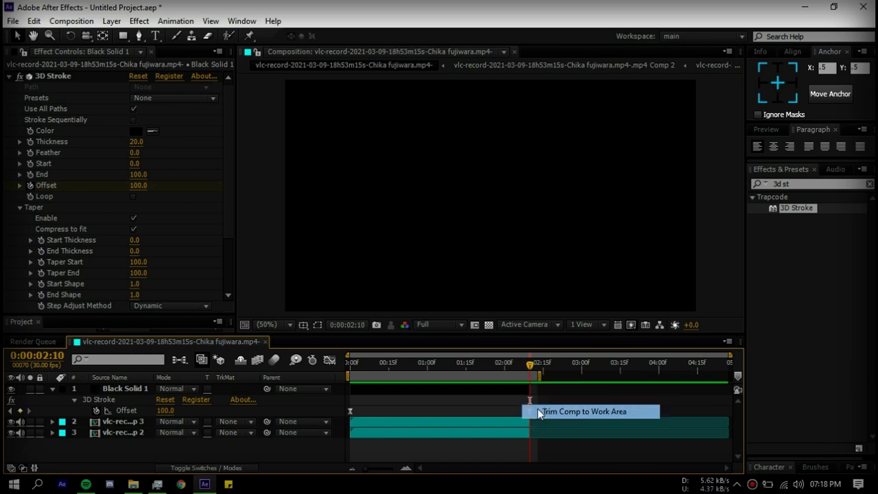
left_click(542, 410)
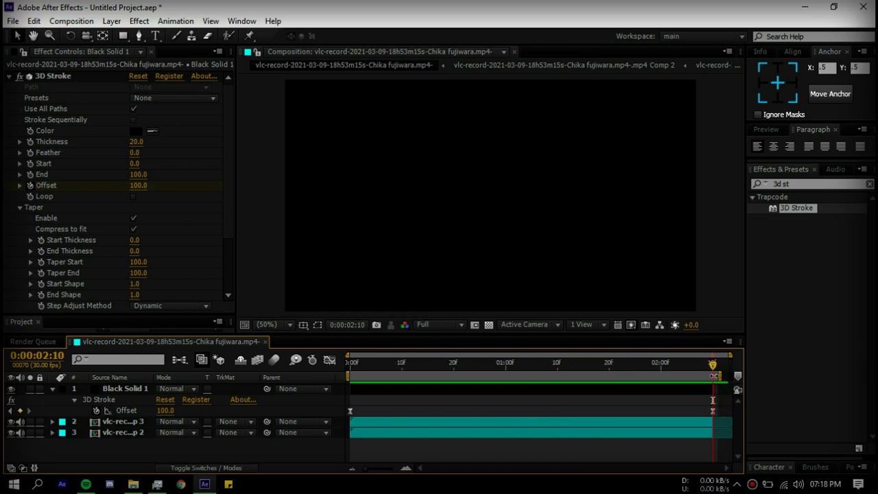
key("Page_Up")
key("Page_Up")
key("Page_Up")
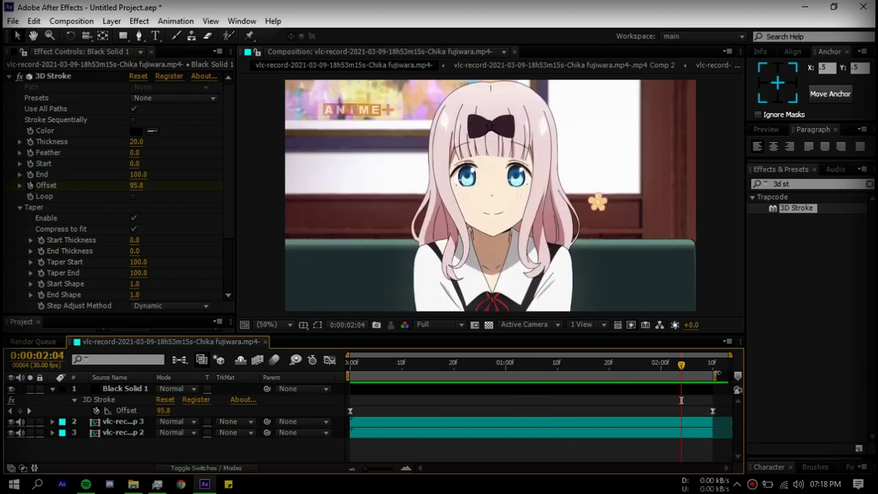
key("space")
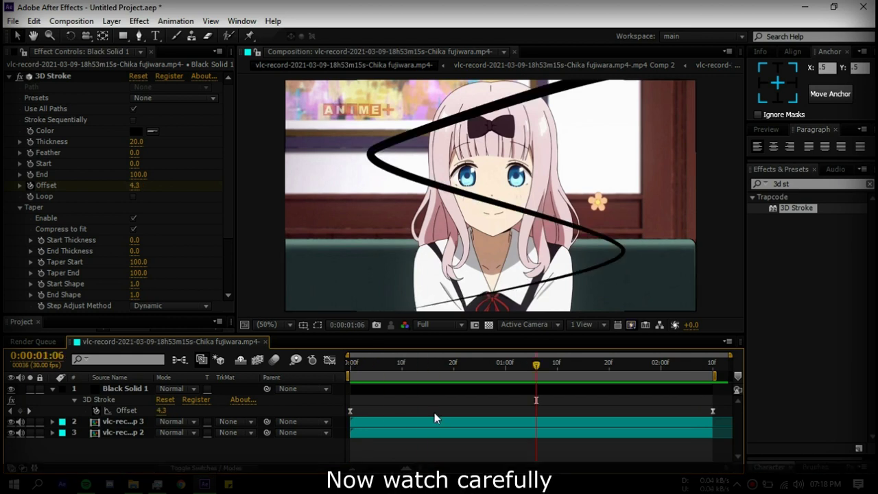
Label the footage layer Orange, duplicate it, and move the copy above Black Solid 1
left_click(434, 412)
left_click(62, 399)
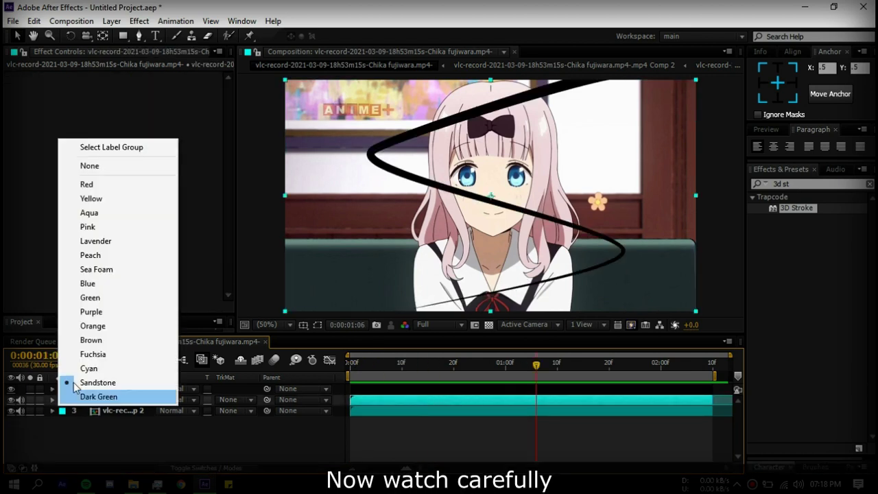
left_click(92, 325)
key("ctrl+d")
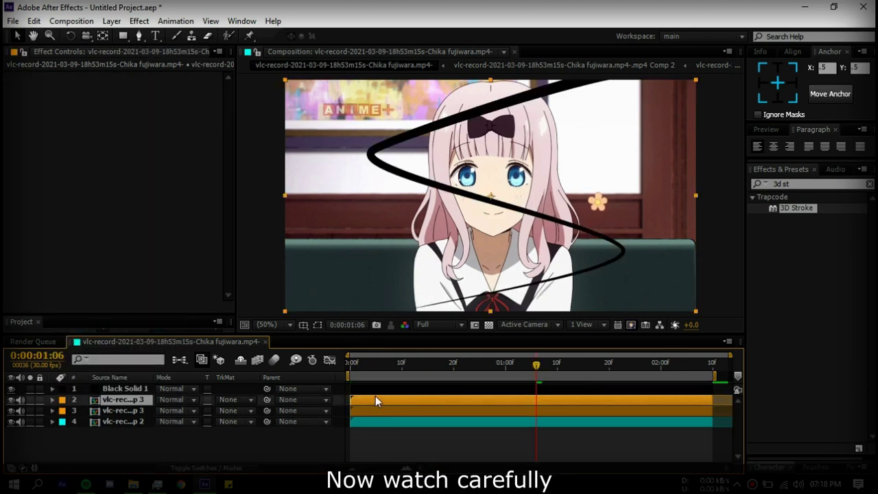
left_click_drag(118, 386, 120, 382)
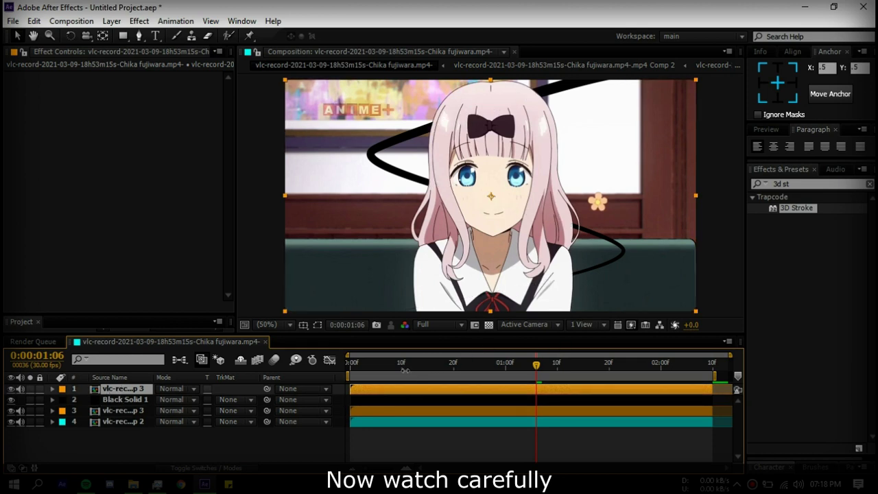
left_click_drag(488, 366, 458, 370)
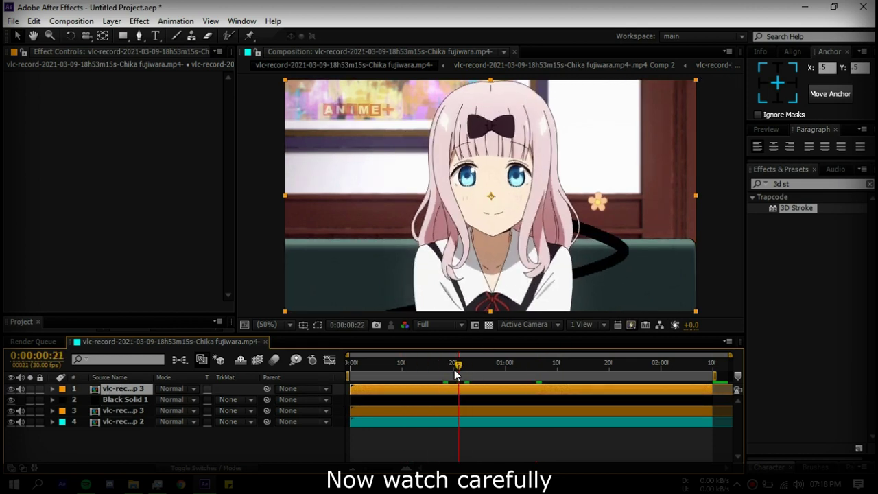
Draw a closed four-point Pen mask around the girl's lower body on the footage copy
left_click(136, 37)
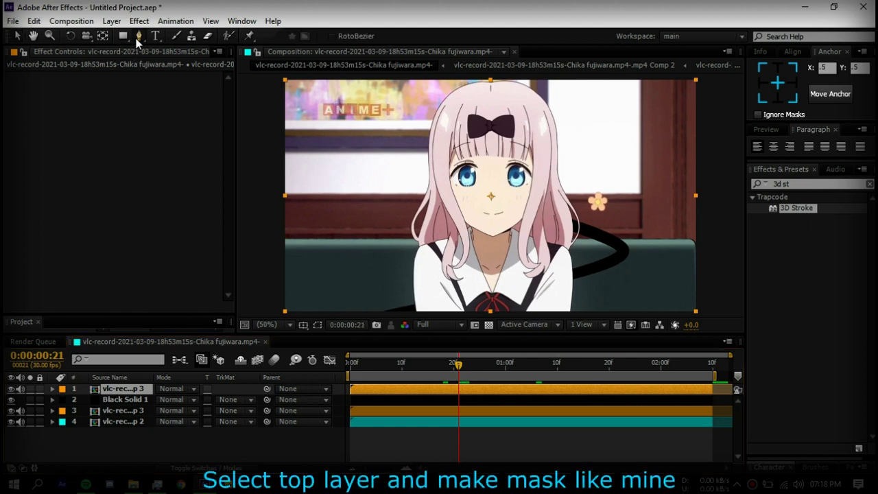
left_click(385, 279)
left_click(583, 249)
left_click(636, 315)
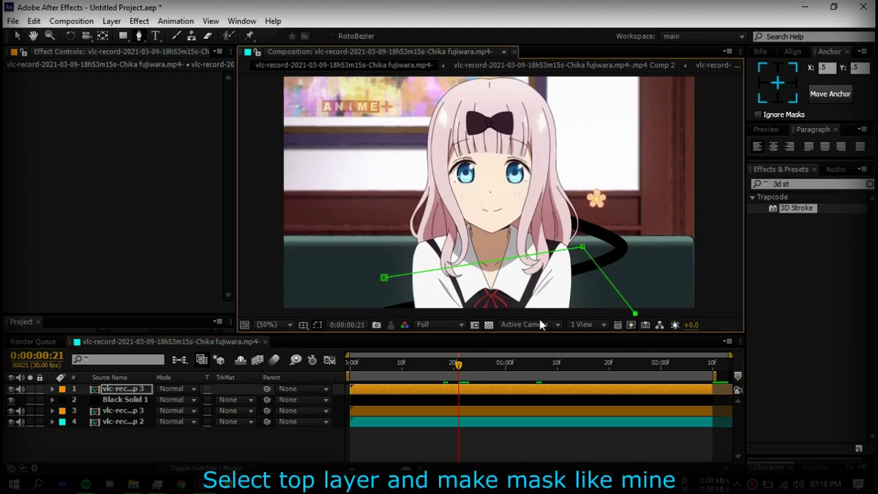
left_click(376, 313)
left_click(385, 278)
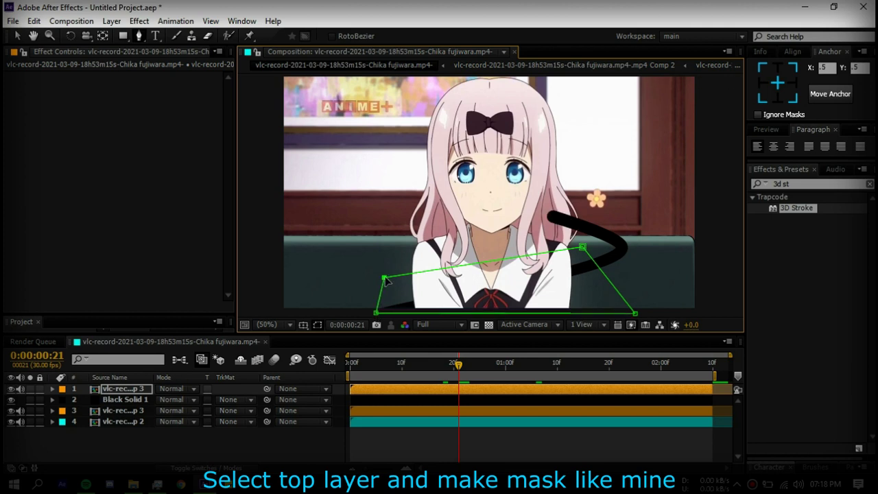
left_click(449, 445)
left_click_drag(459, 363, 506, 364)
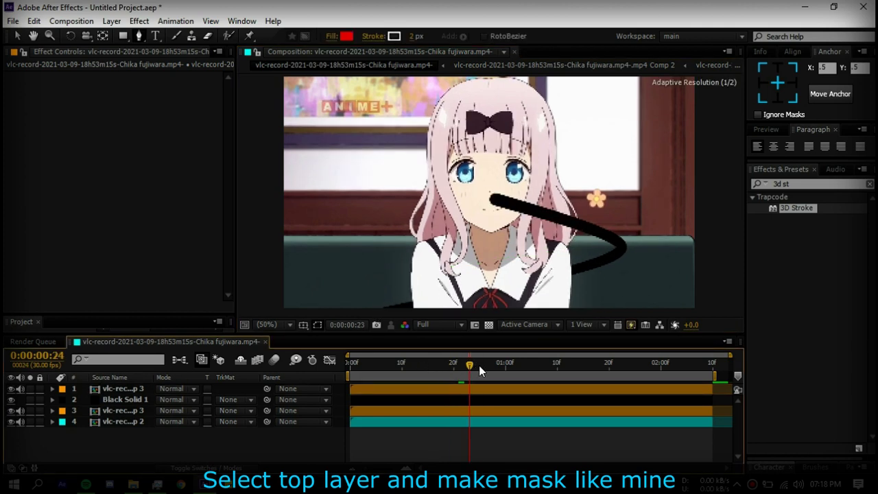
Remove the accidental shape layer and draw a closed mask on the top video layer
left_click(351, 167)
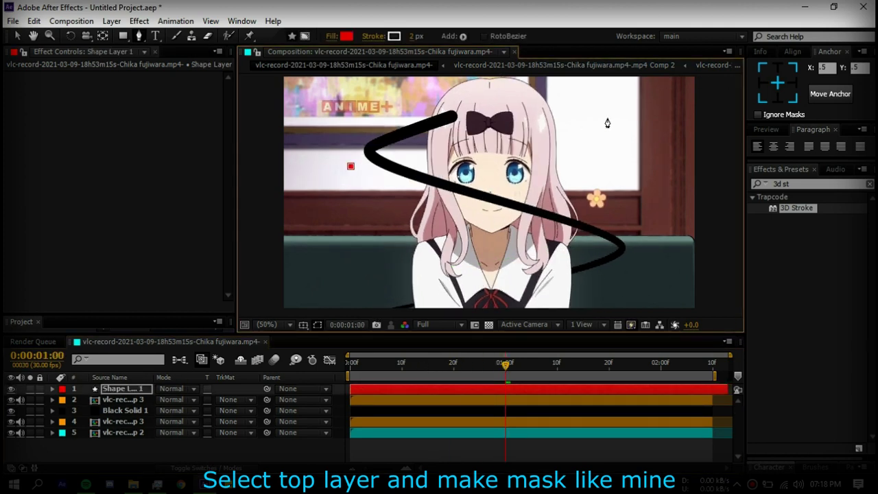
key("ctrl+z")
left_click(410, 389)
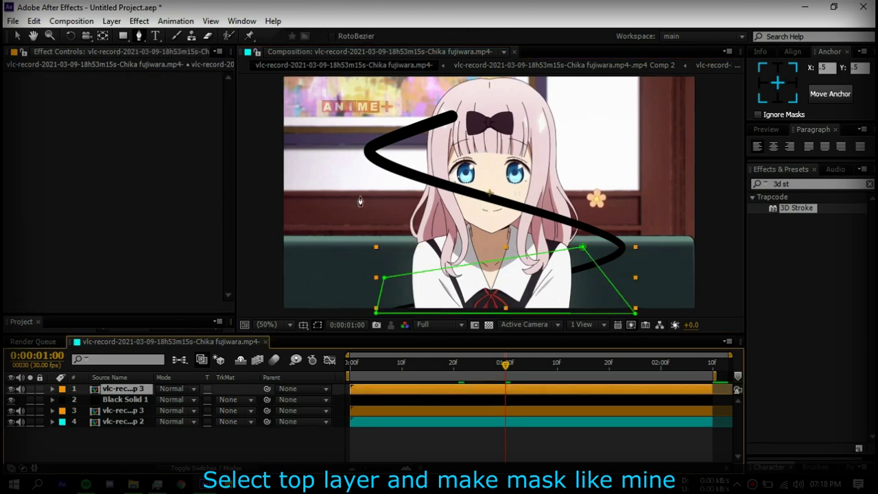
left_click(624, 100)
scroll(625, 101, "up", 2)
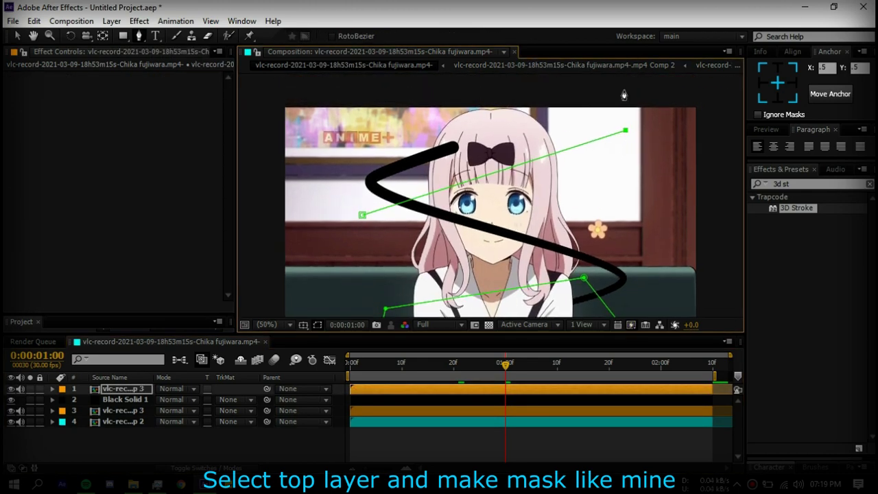
left_click(623, 90)
left_click(376, 88)
left_click(362, 216)
Scrub forward from near the start to check the ribbon wrapping around the girl
left_click(366, 364)
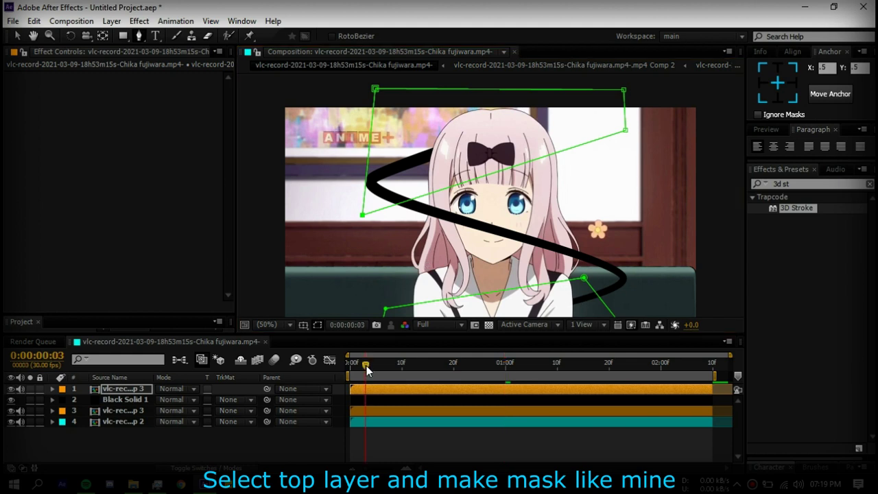
left_click(267, 325)
key("Return")
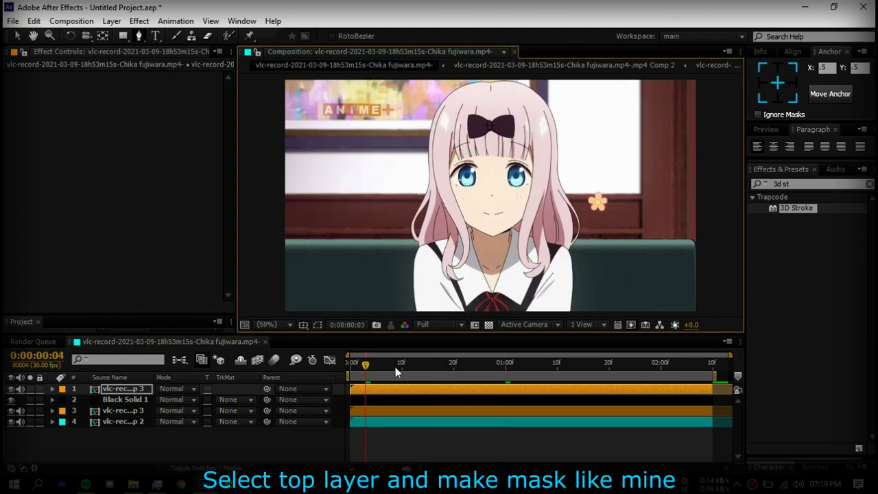
left_click(396, 363)
left_click_drag(400, 370, 537, 374)
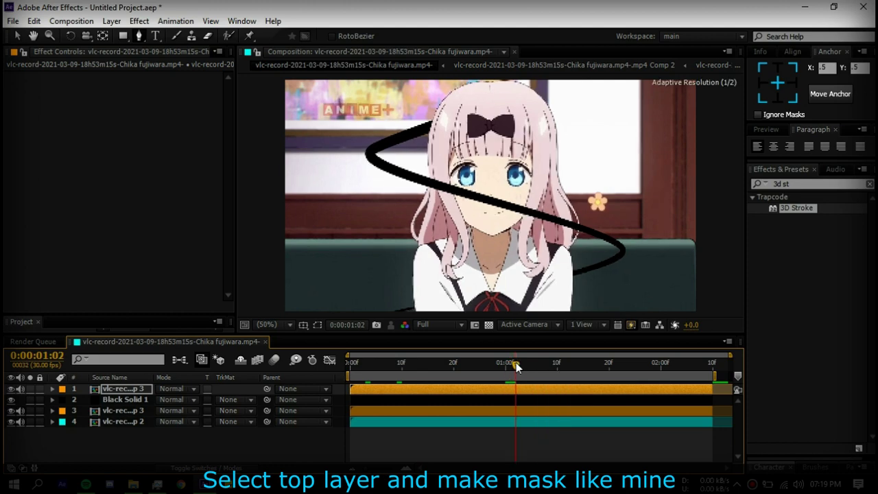
Preview the stroke animation from one second at Quarter resolution
left_click_drag(540, 369, 502, 389)
key("space")
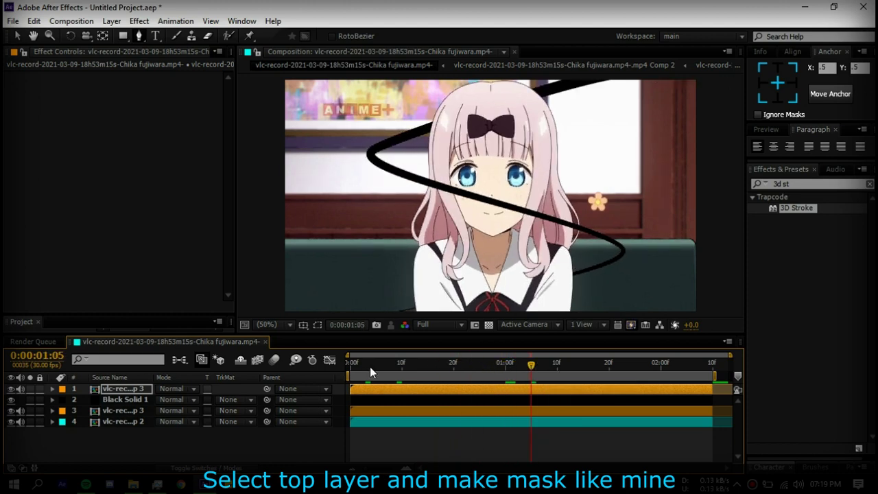
left_click(439, 324)
left_click(445, 401)
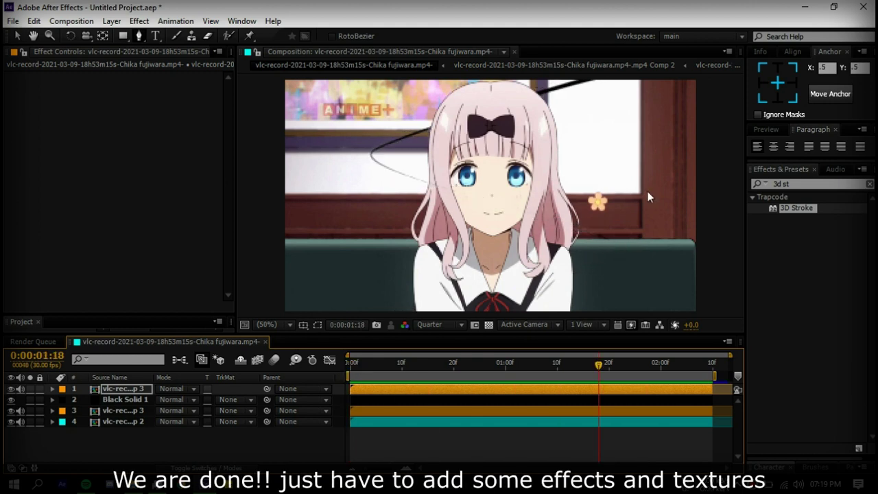
left_click(492, 387)
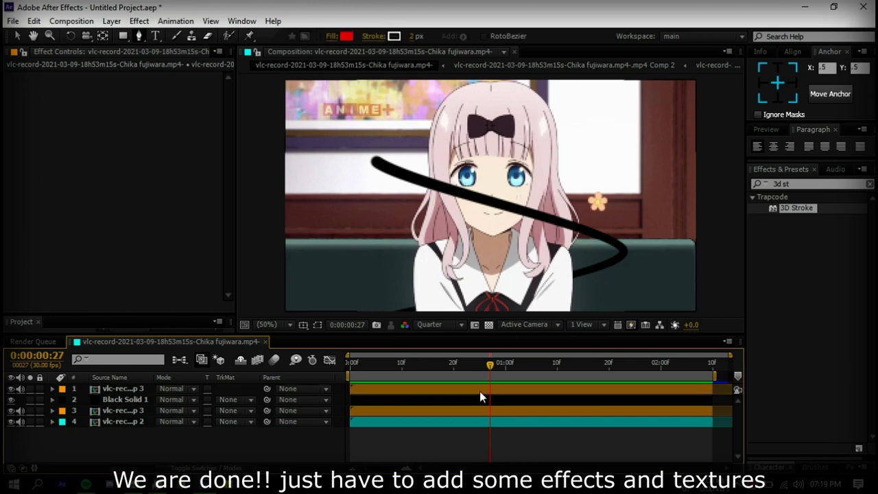
Hide the top video layer and set the preview resolution back to Full
left_click(10, 388)
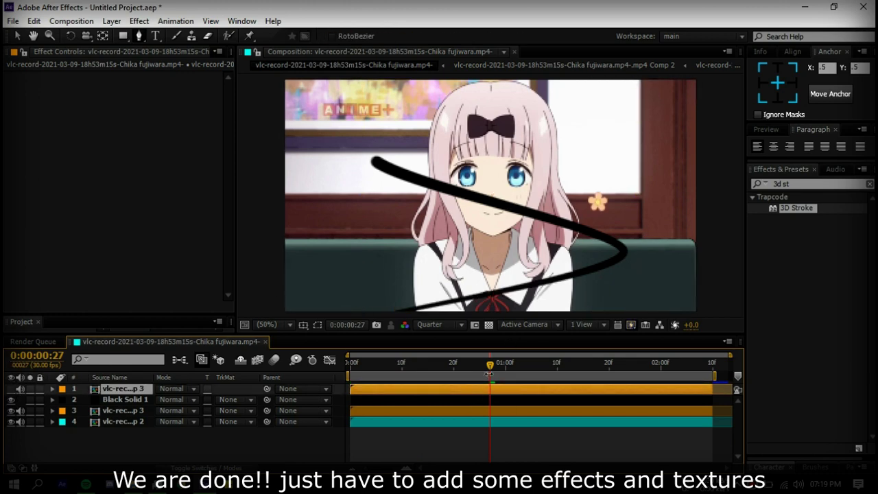
left_click_drag(489, 374, 505, 374)
left_click(439, 324)
left_click(435, 357)
Apply S_TextureFlux from an 's_tex' effects search to Black Solid 1
left_click(459, 396)
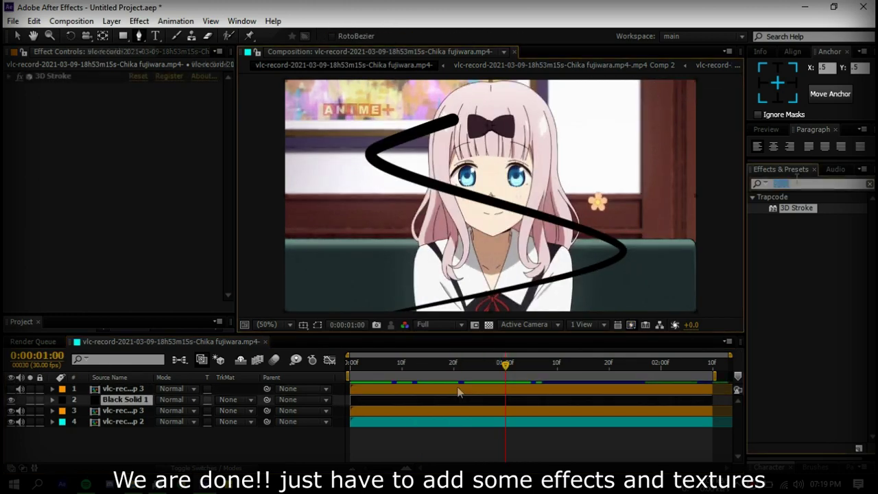
left_click(797, 181)
type("s")
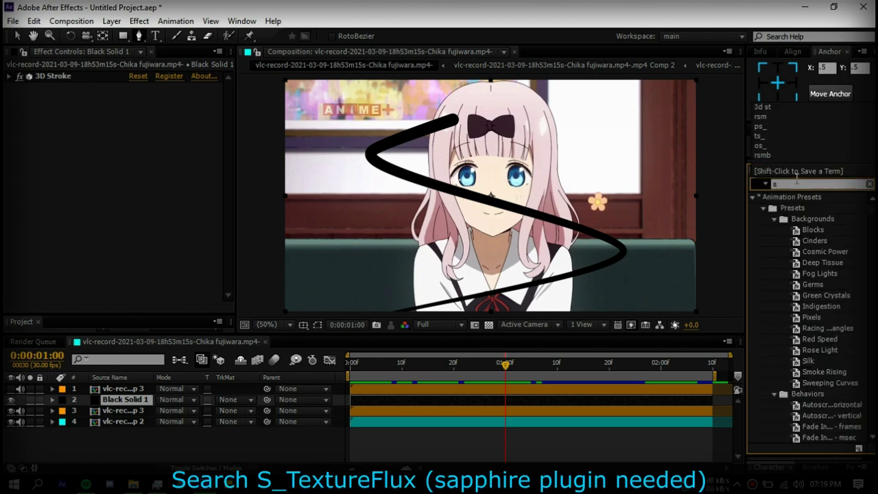
type("_tex")
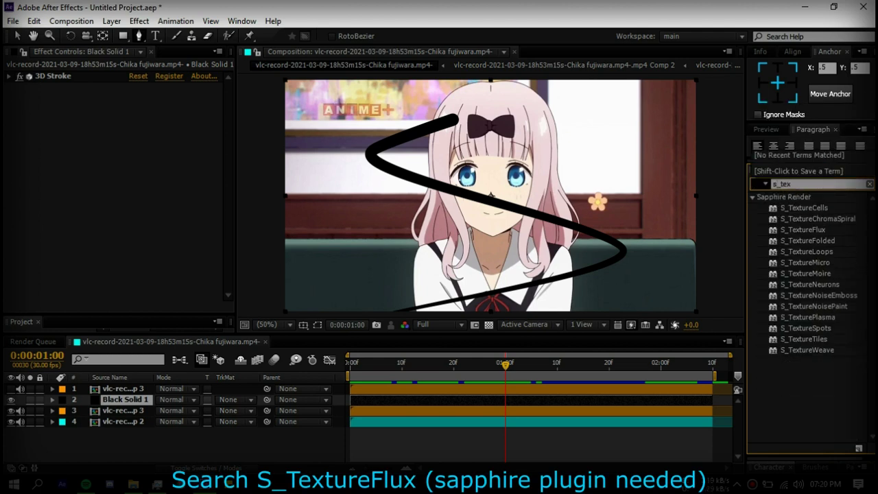
left_click(799, 231)
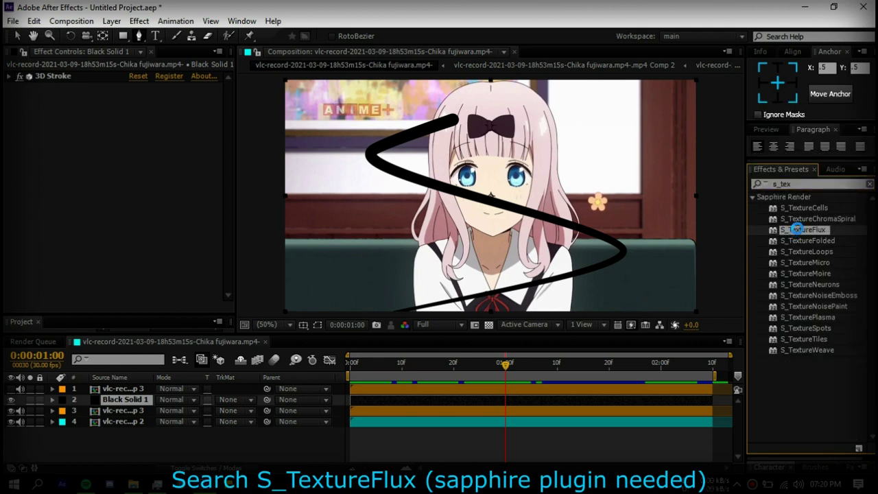
left_click_drag(795, 229, 492, 218)
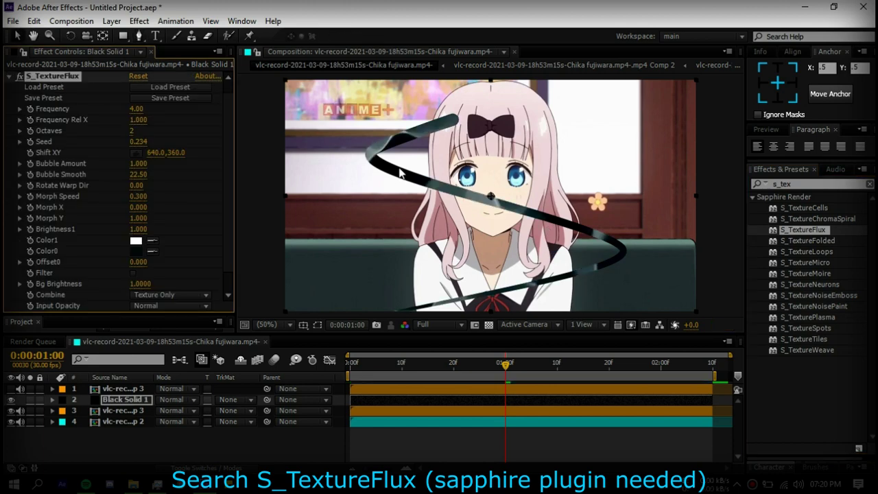
Set S_TextureFlux Color0 to a bright crimson
left_click(134, 255)
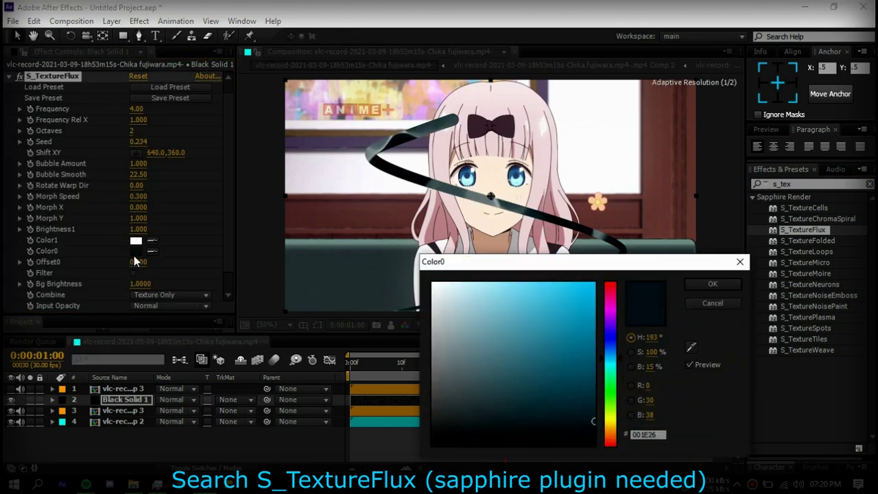
left_click(569, 323)
left_click(597, 284)
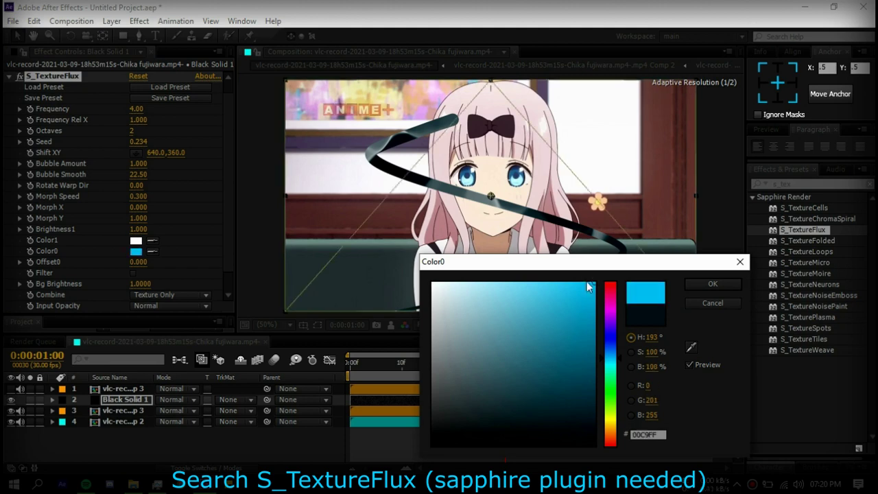
left_click(614, 294)
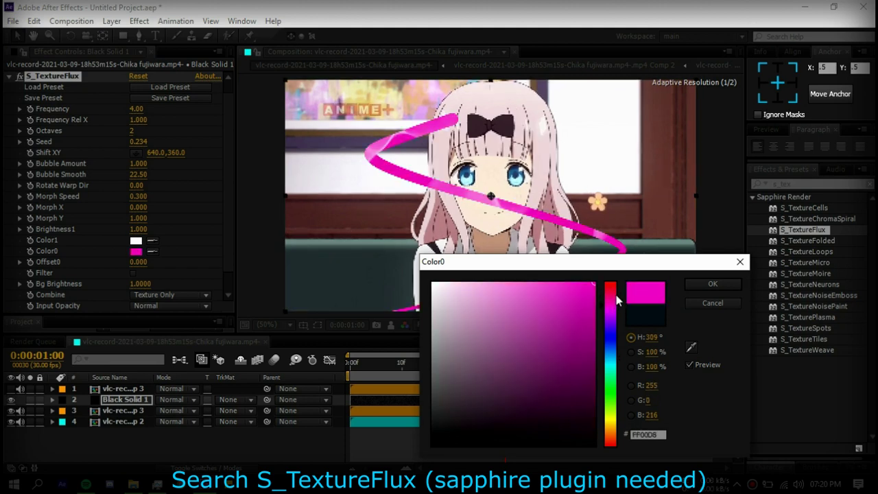
left_click(615, 289)
left_click(713, 284)
Set S_TextureFlux Color1 to an orange hue (FFC000)
left_click(135, 241)
left_click(585, 289)
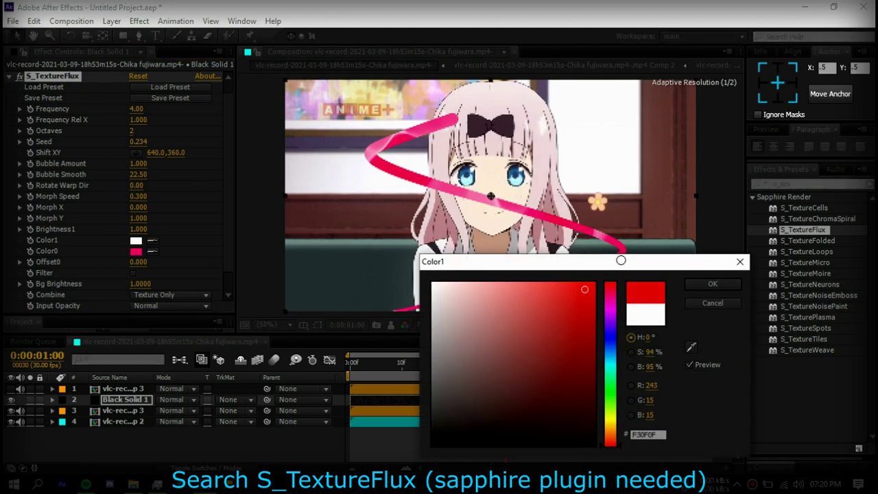
left_click(567, 282)
left_click_drag(610, 289, 617, 419)
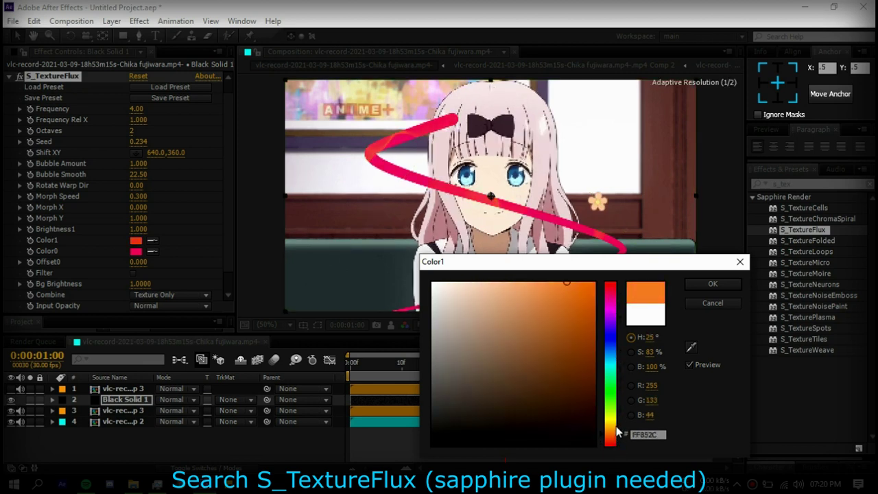
left_click(595, 282)
left_click_drag(610, 323, 633, 429)
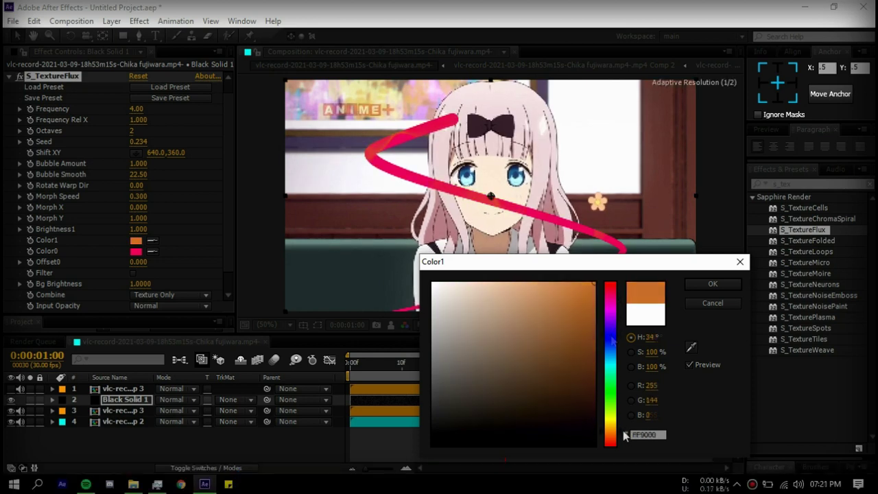
left_click(713, 284)
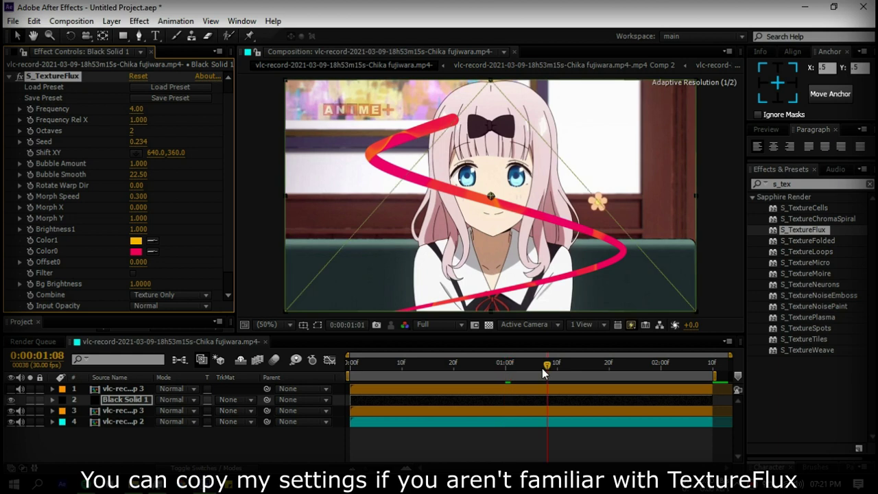
At frame 1:04, scrub S_TextureFlux to Seed 0.344, Bubble Amount 4.900 and Bubble Smooth 58.44
left_click(546, 367)
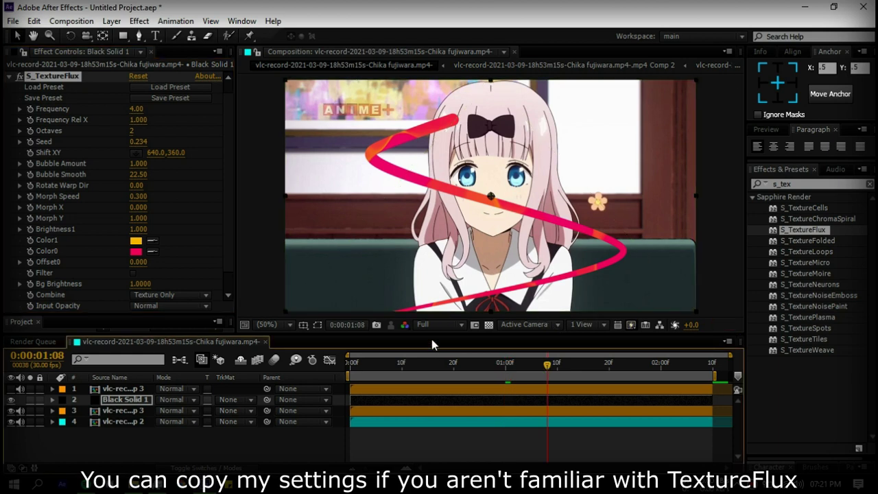
left_click(526, 363)
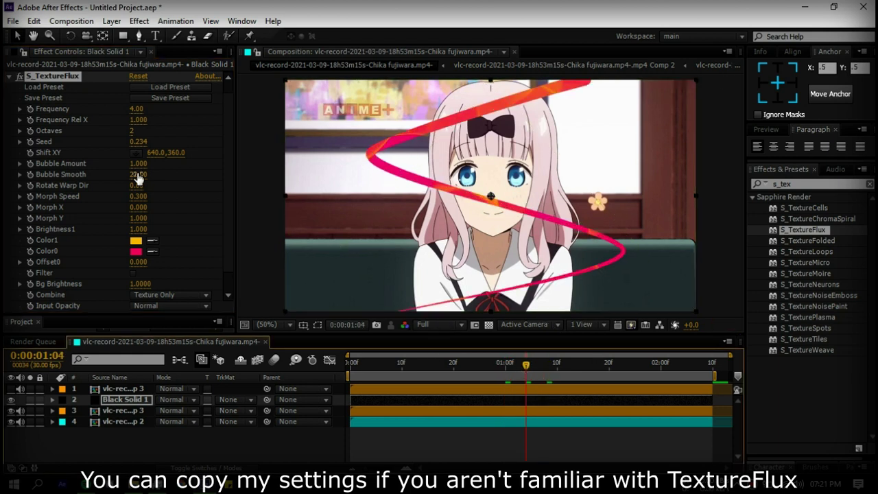
left_click_drag(137, 141, 140, 123)
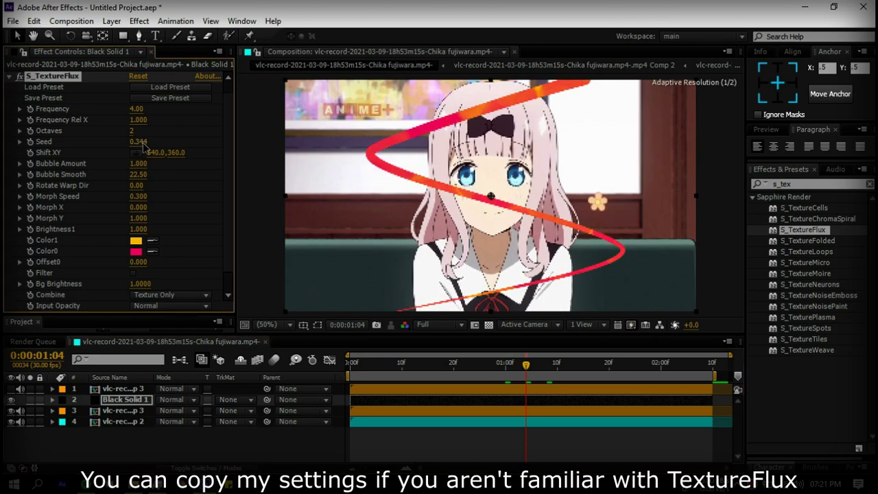
left_click_drag(145, 179, 30, 186)
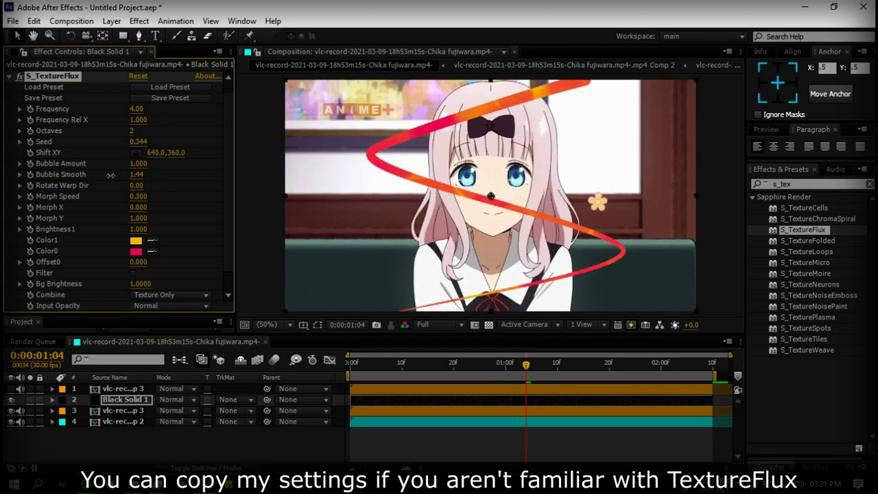
mouse_move(110, 176)
left_mouse_down()
mouse_move(163, 177)
mouse_move(184, 165)
mouse_move(171, 170)
left_mouse_up()
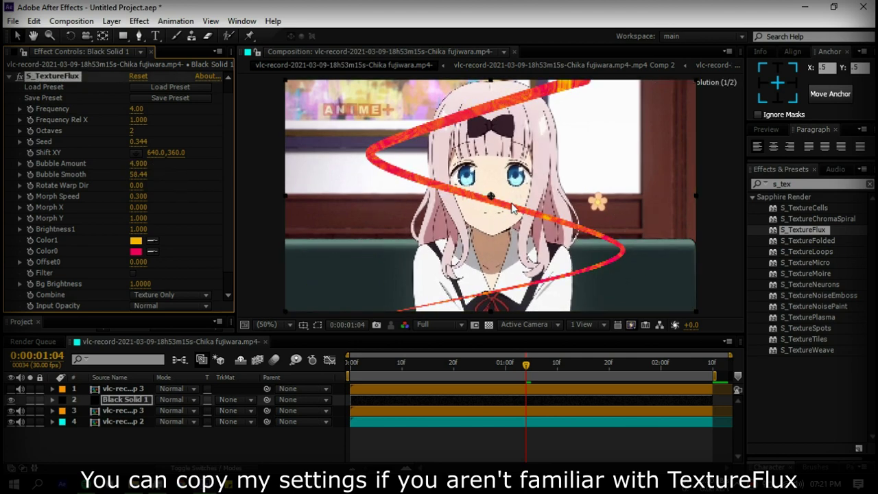
left_click(6, 77)
left_click(782, 184)
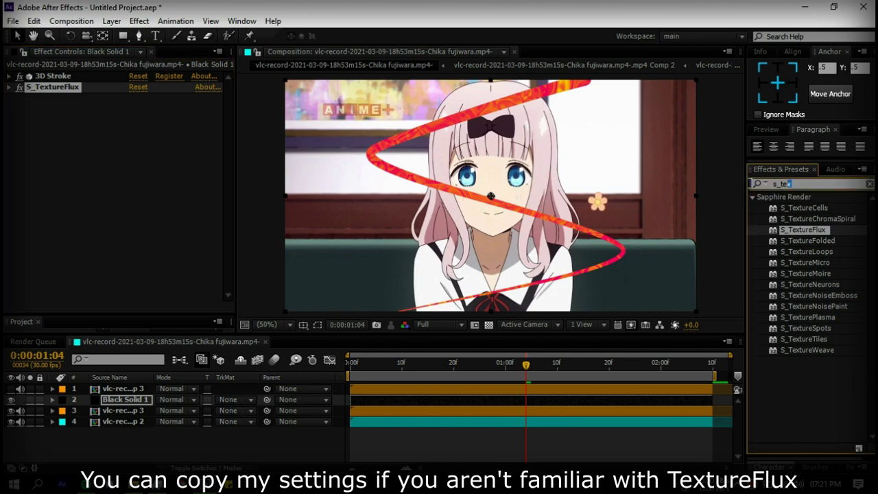
Apply S_Glow to the black solid with Brightness 1.700 and a white glow colour
type("s_")
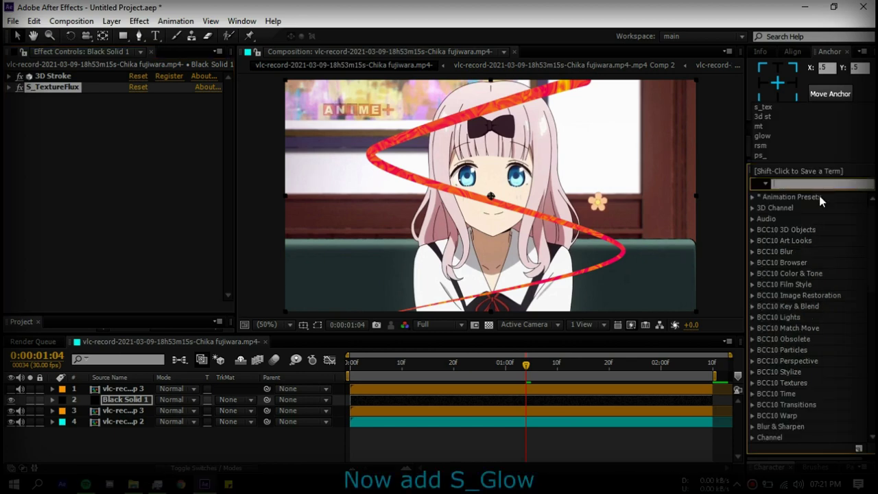
type("glow")
left_click_drag(793, 208, 49, 152)
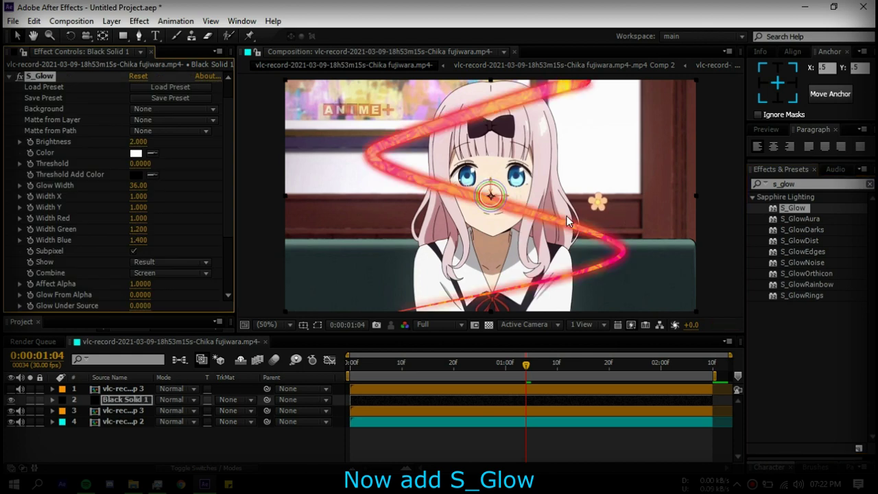
left_click(139, 142)
type("1.7")
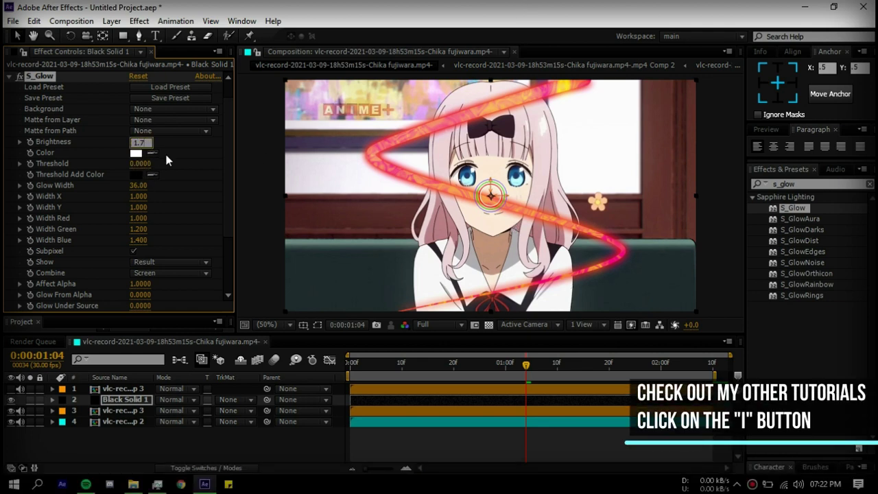
key("Return")
left_click(136, 152)
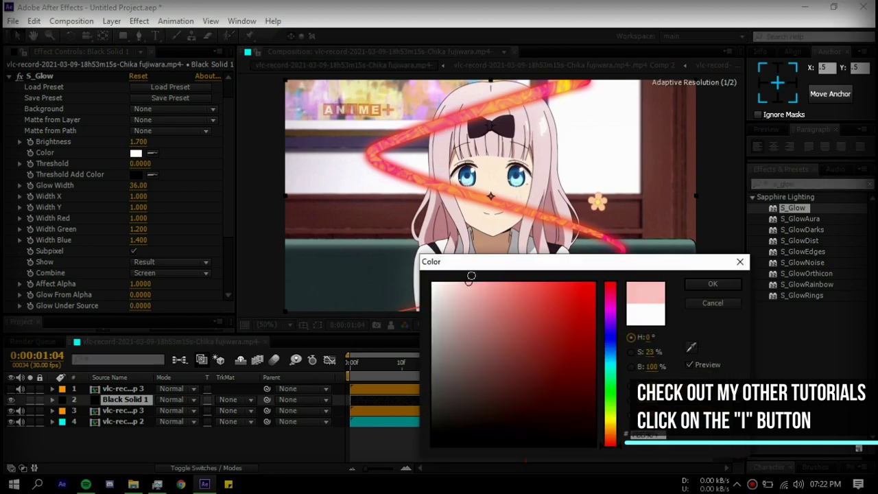
mouse_move(471, 276)
left_mouse_down()
mouse_move(623, 267)
mouse_move(434, 283)
left_mouse_up()
left_click(713, 284)
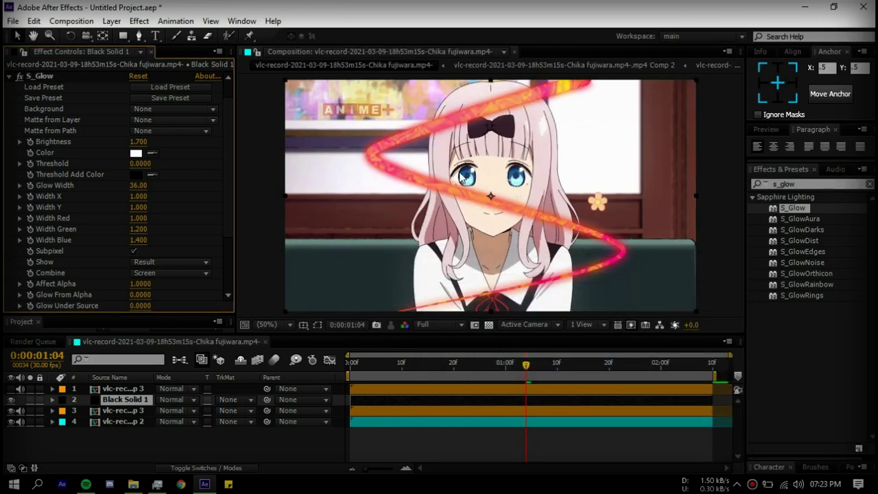
Apply S_DropShadow from an 's_dro' search to the ribbon layer
left_click(9, 76)
left_click(775, 184)
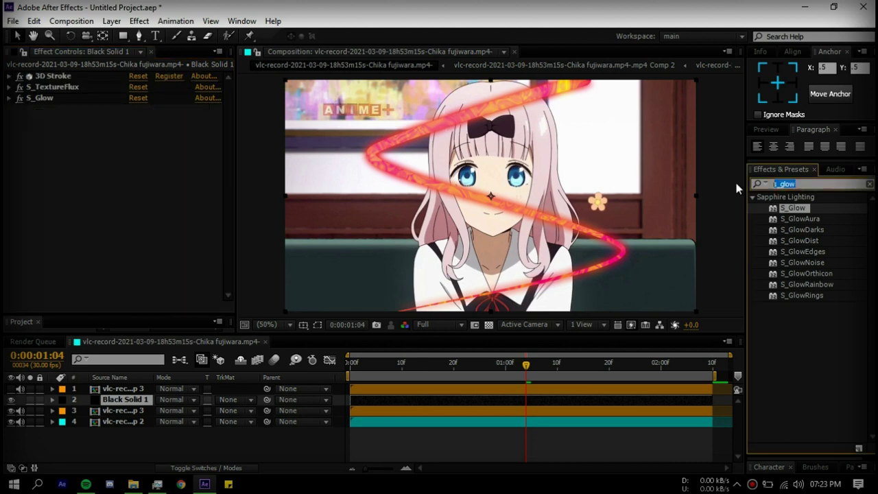
type("s_d")
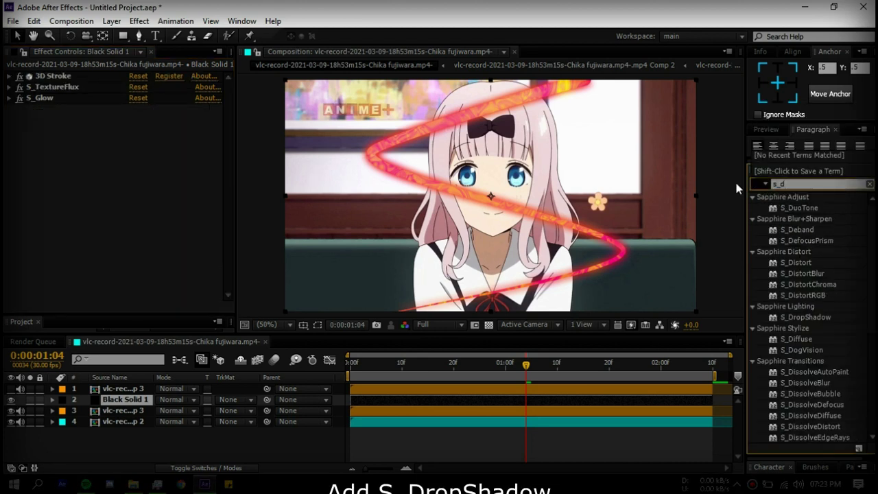
type("ro")
left_click(809, 212)
left_click_drag(808, 211, 95, 205)
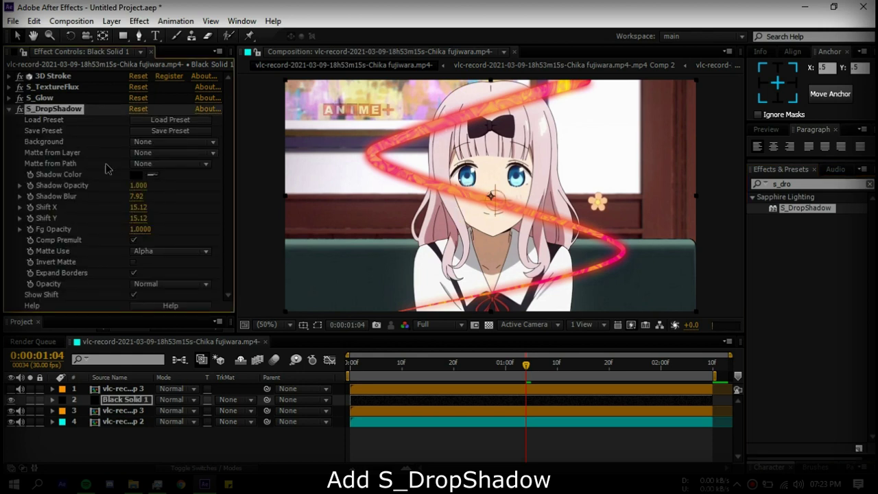
Set the S_DropShadow Shift X and Shift Y to 0
type("0")
key("Tab")
type("0")
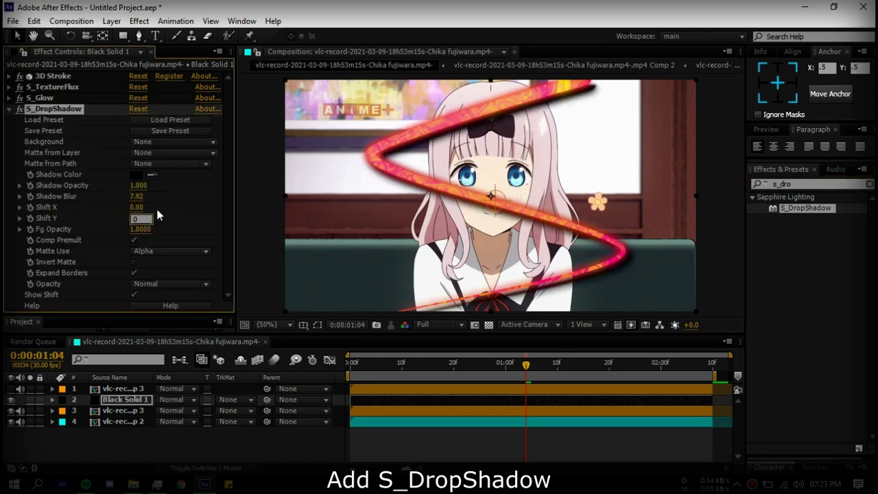
key("Return")
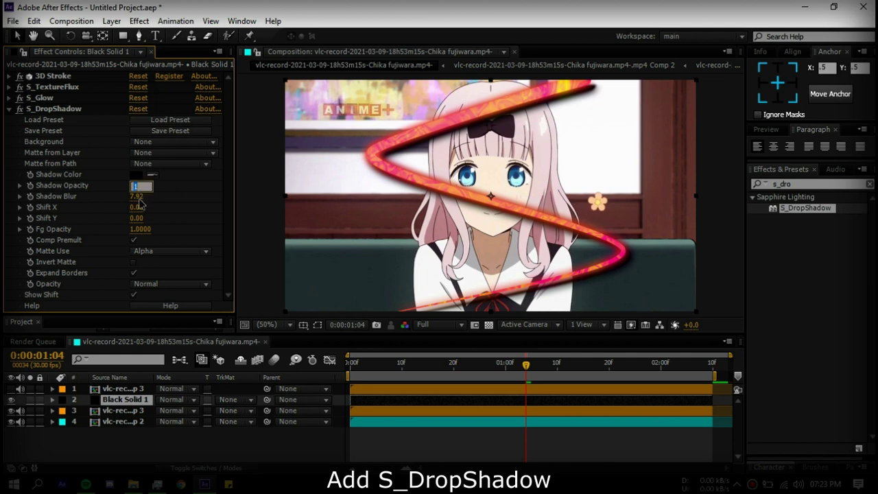
key("Tab")
type("55")
key("Return")
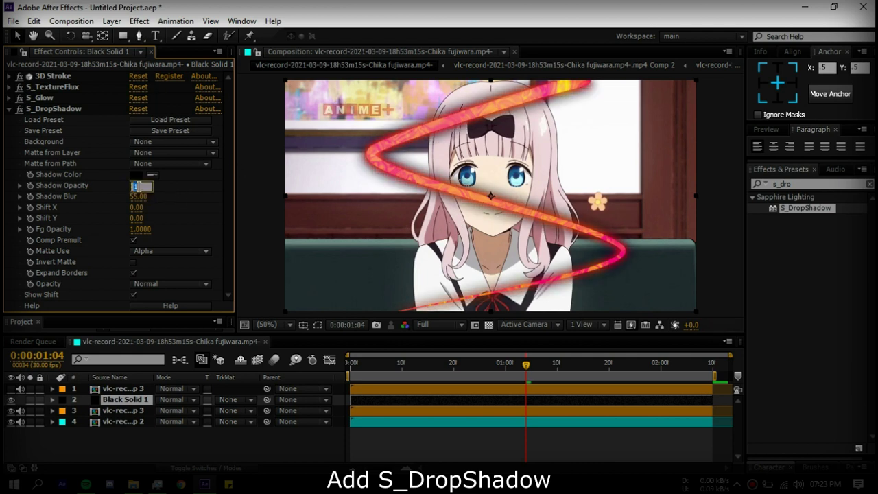
key("Return")
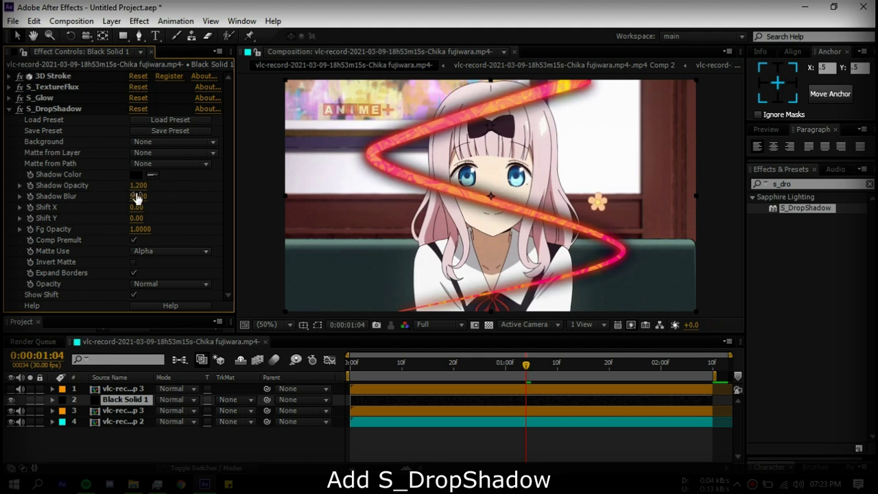
Set the Shadow Opacity to 1.100 and the Shadow Blur to 33.00
left_click(9, 110)
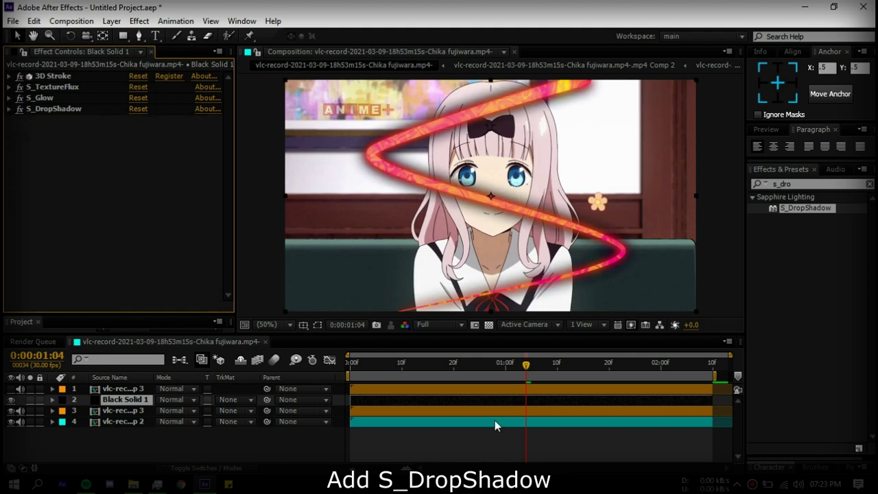
left_click(9, 110)
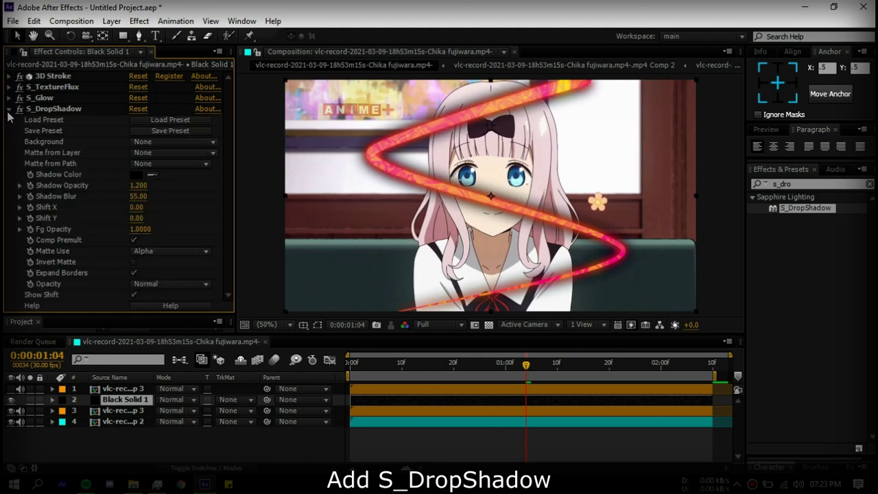
left_click_drag(140, 193, 158, 190)
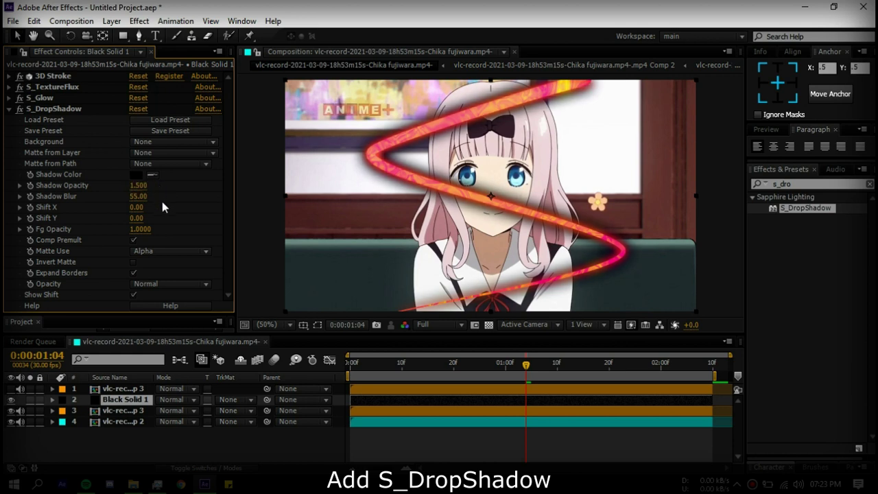
left_click(138, 196)
type("3")
left_click(140, 186)
type("1.100")
key("Return")
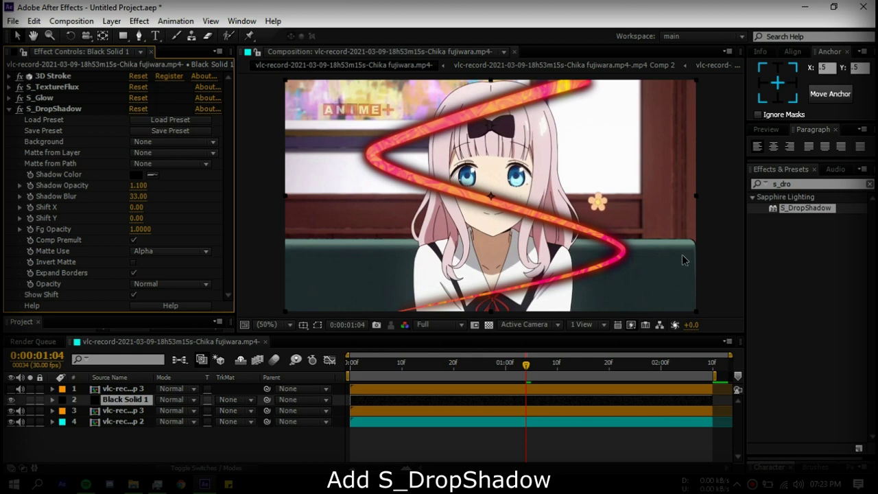
left_click(9, 108)
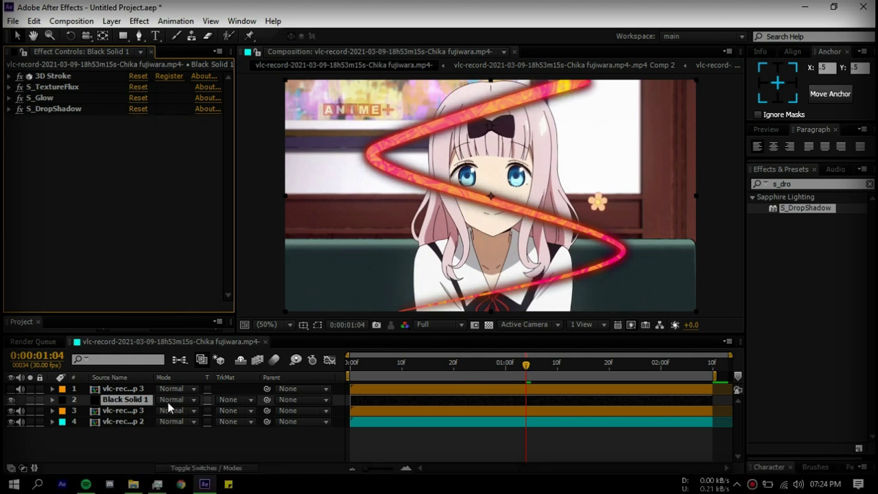
Preview at Quarter resolution, return to 0:00:01:00, and select S_TextureFlux through S_DropShadow
left_click(439, 325)
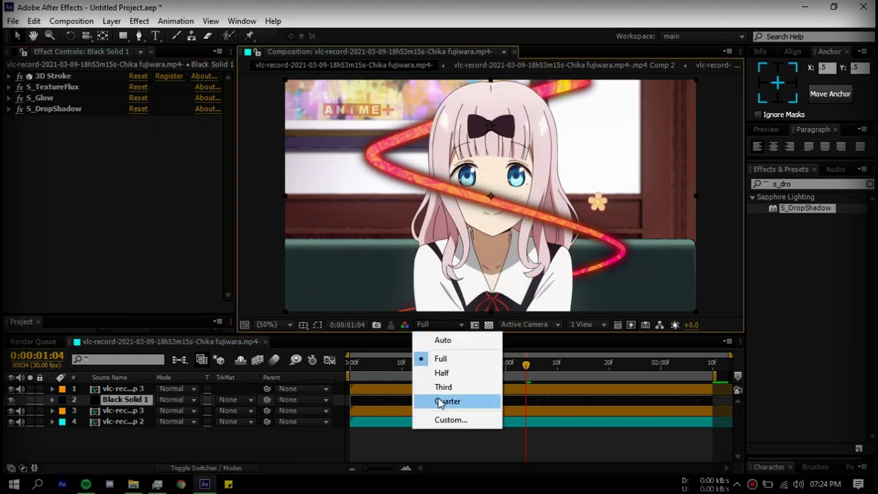
left_click(440, 402)
left_click_drag(434, 334, 433, 351)
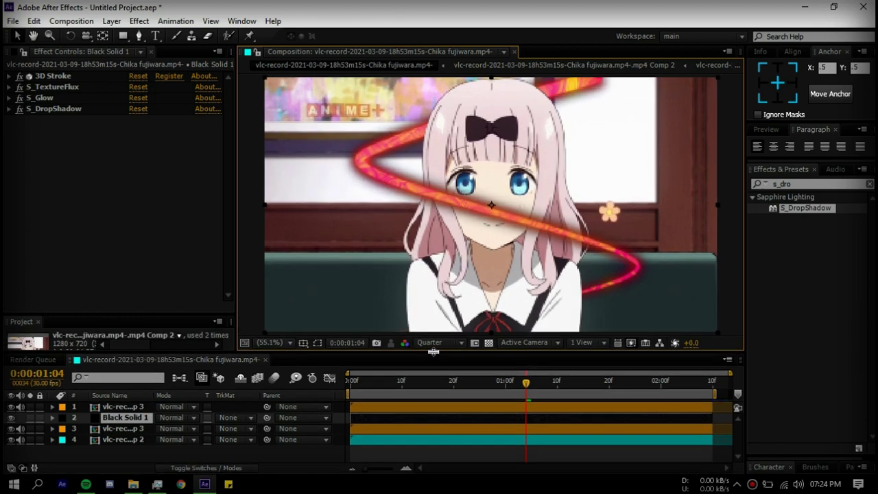
key("space")
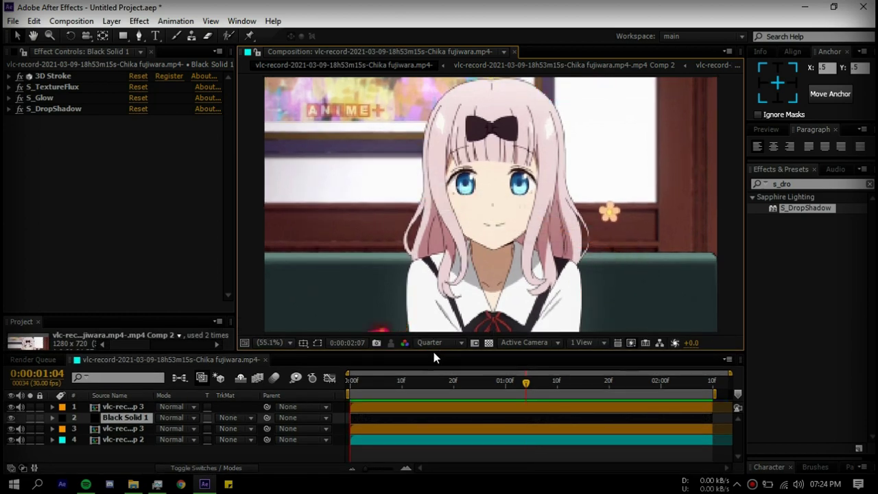
key("space")
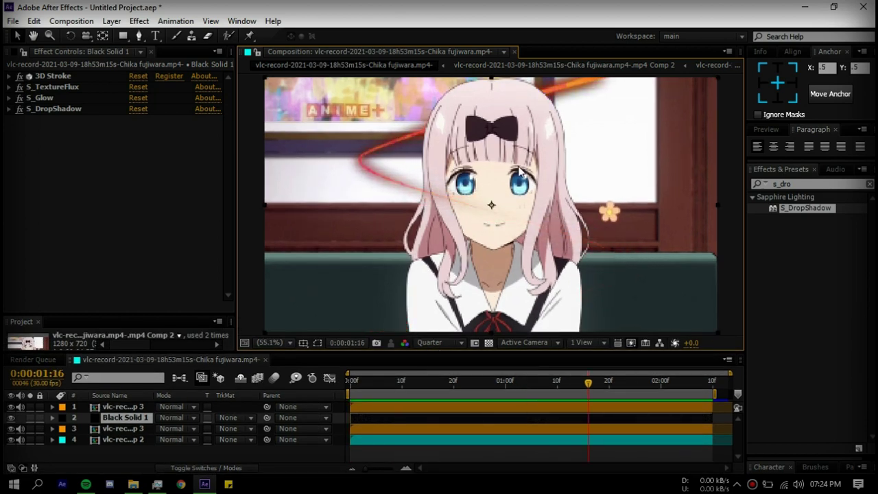
left_click(505, 382)
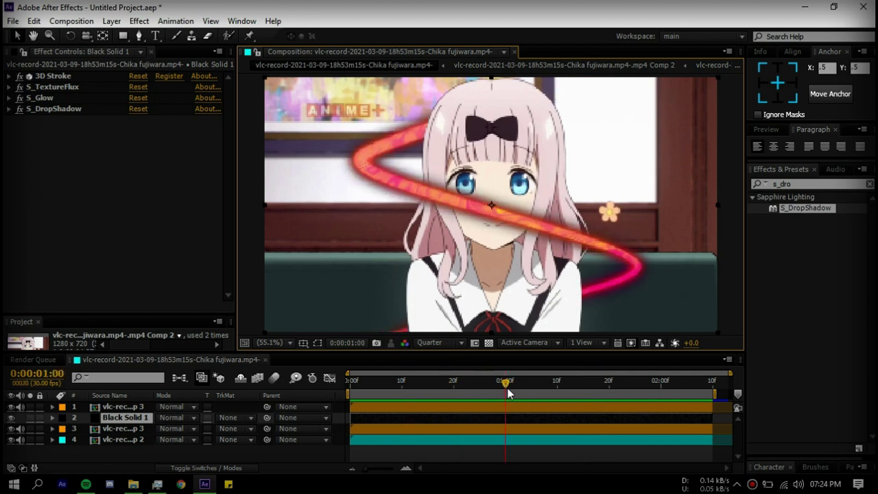
left_click(61, 88)
left_click(57, 110, "shift")
Delete the three Sapphire effects and apply the TX_Texture 5 preset to the ribbon
key("Delete")
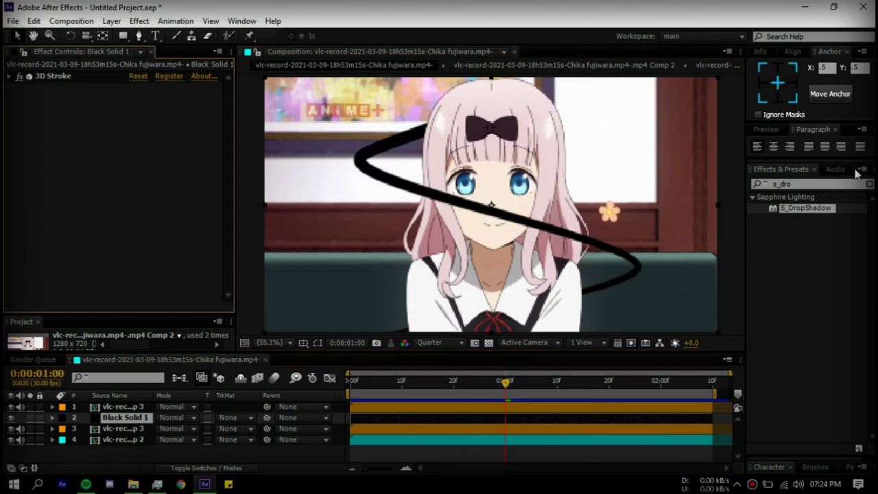
key("BackSpace")
key("BackSpace")
key("BackSpace")
type("tx_")
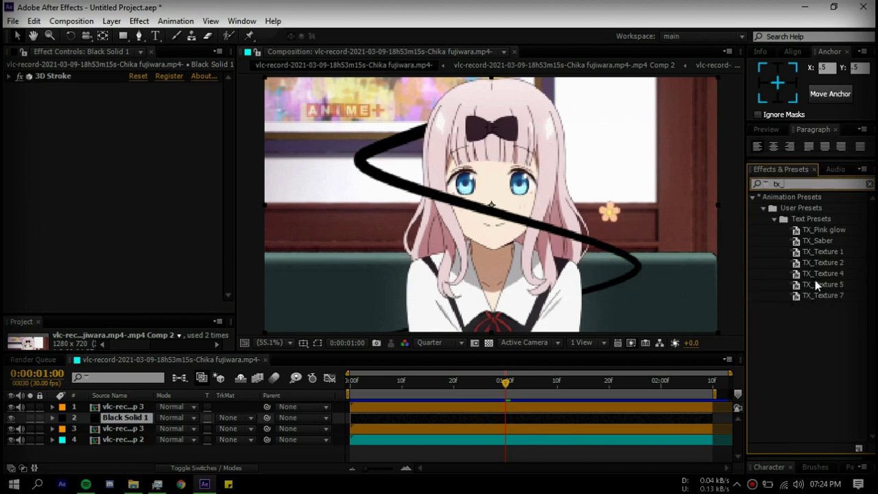
left_click_drag(829, 284, 89, 191)
left_click(9, 78)
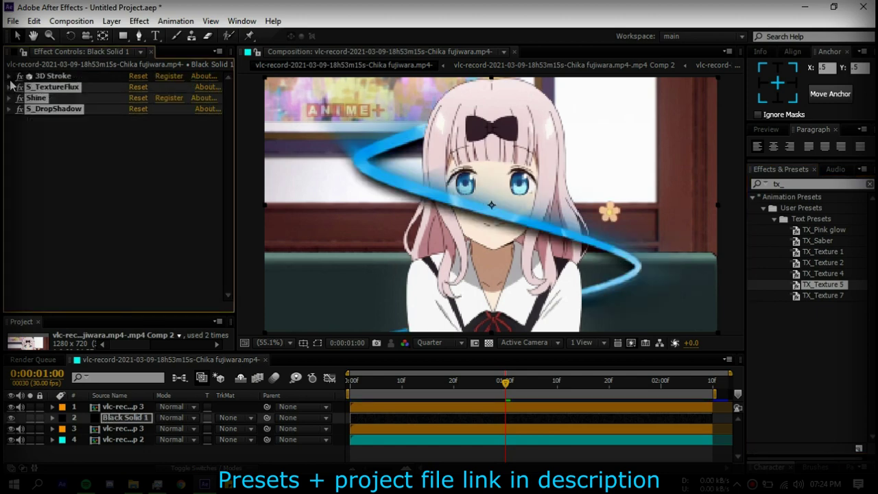
Set the Shine Ray Length to 1.0 and reset S_TextureFlux Shift XY to its default
left_click(8, 98)
left_click(135, 131)
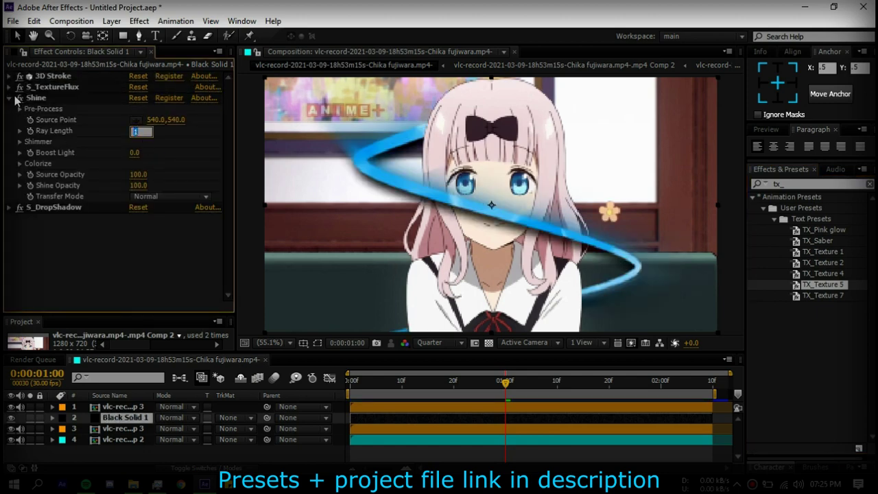
left_click(37, 100)
left_click(9, 99)
left_click(9, 88)
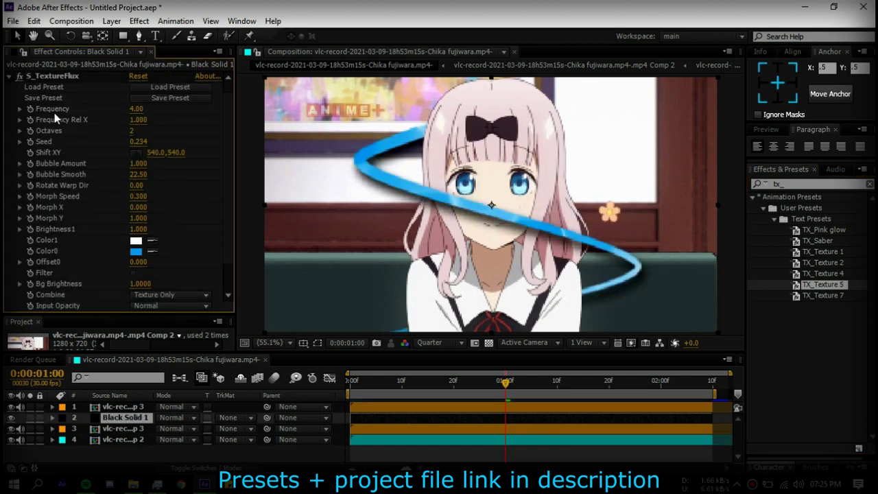
right_click(48, 158)
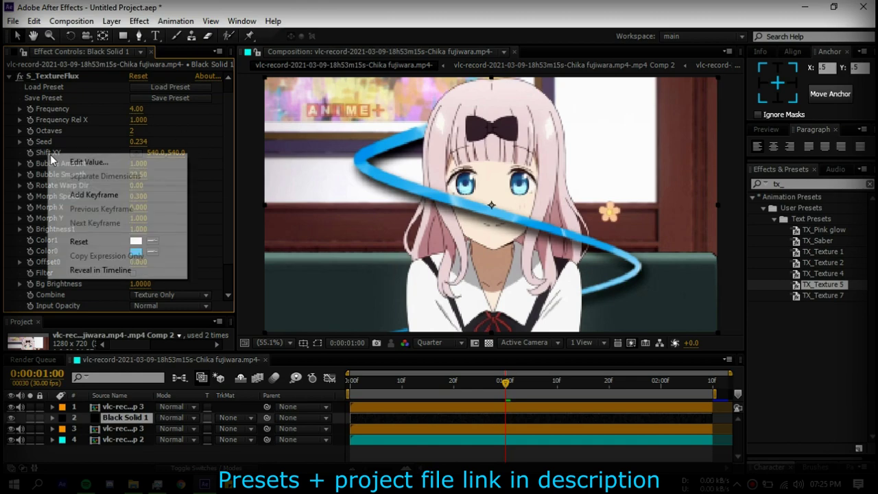
left_click(69, 171)
left_click(8, 76)
left_click(9, 98)
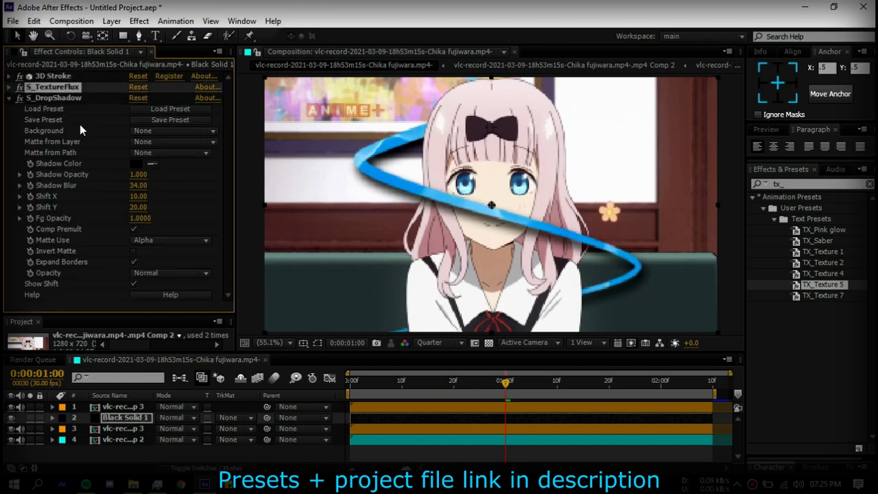